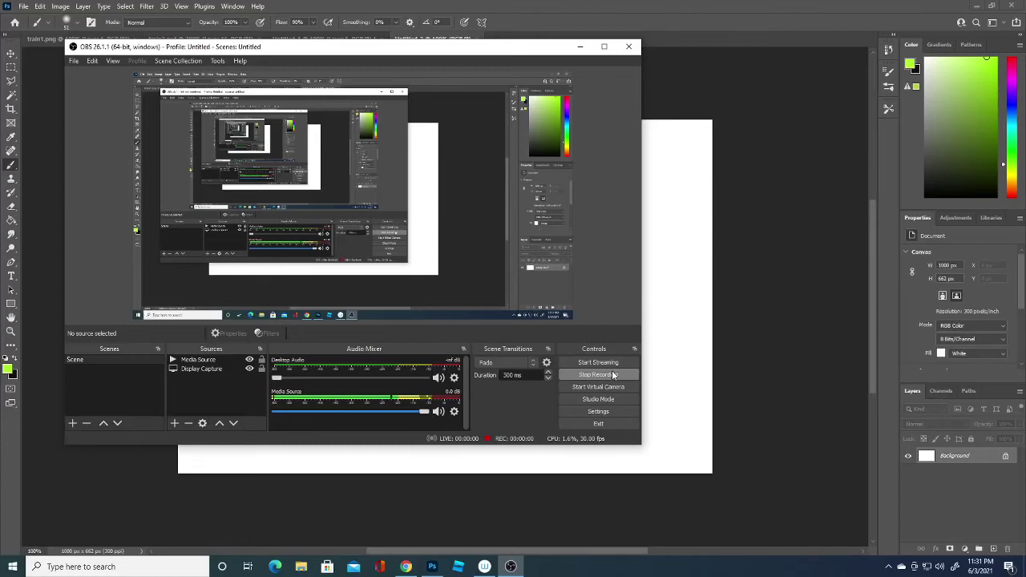
Add a new empty layer and set the foreground colour to black 000000.
left_click(983, 517)
left_click(995, 549)
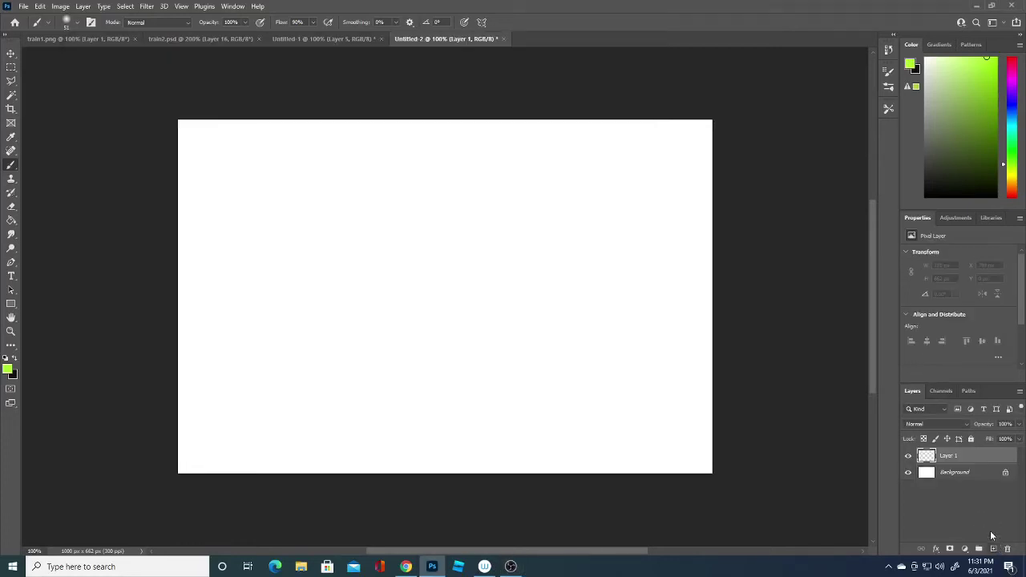
left_click(8, 368)
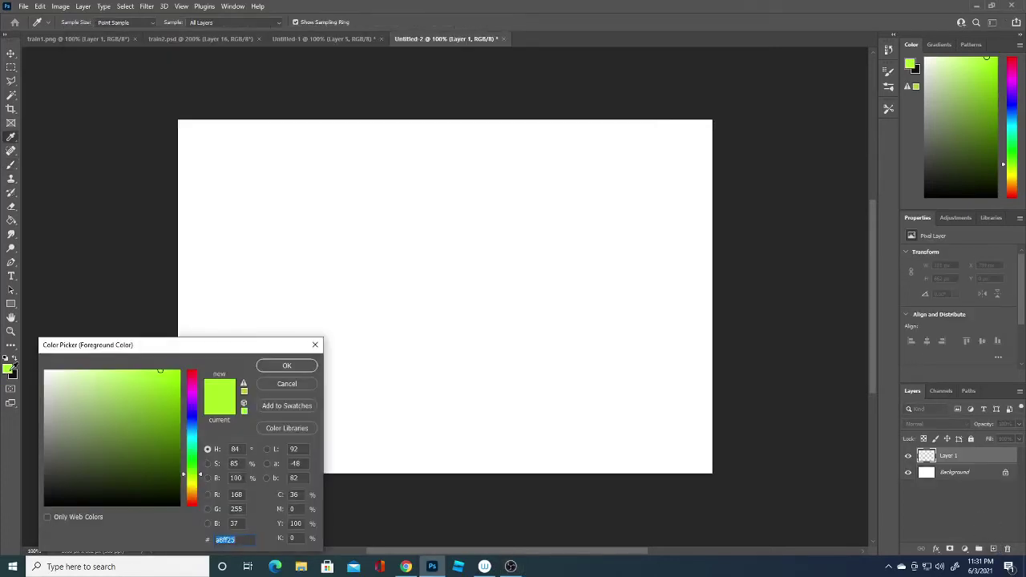
type("000000")
left_click(287, 366)
key("b")
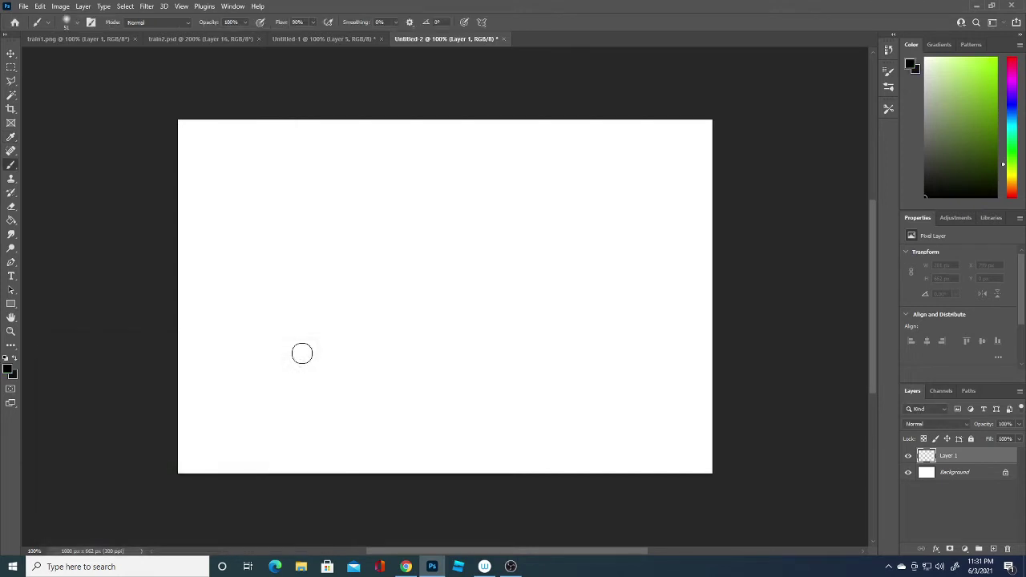
Use a 1 px Hard Round brush with vertical symmetry and commit the centre axis.
left_click(78, 21)
left_click_drag(80, 56, 45, 49)
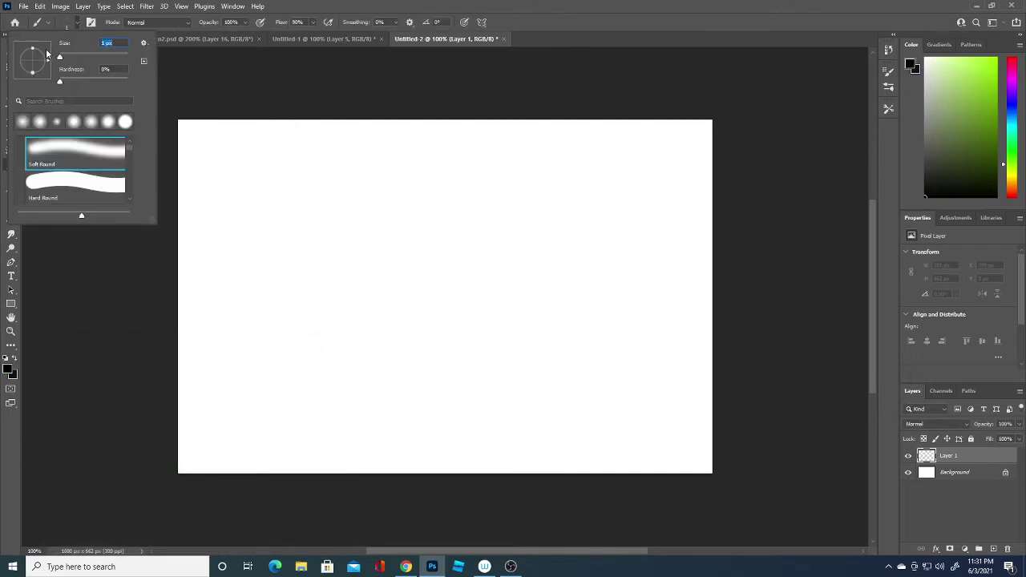
left_click(87, 183)
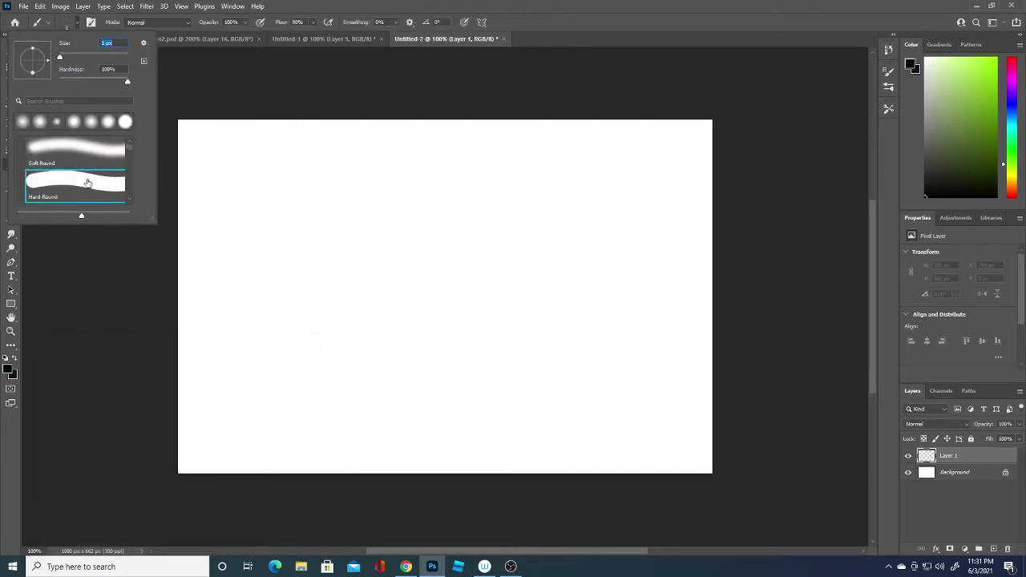
left_click(481, 22)
left_click(505, 62)
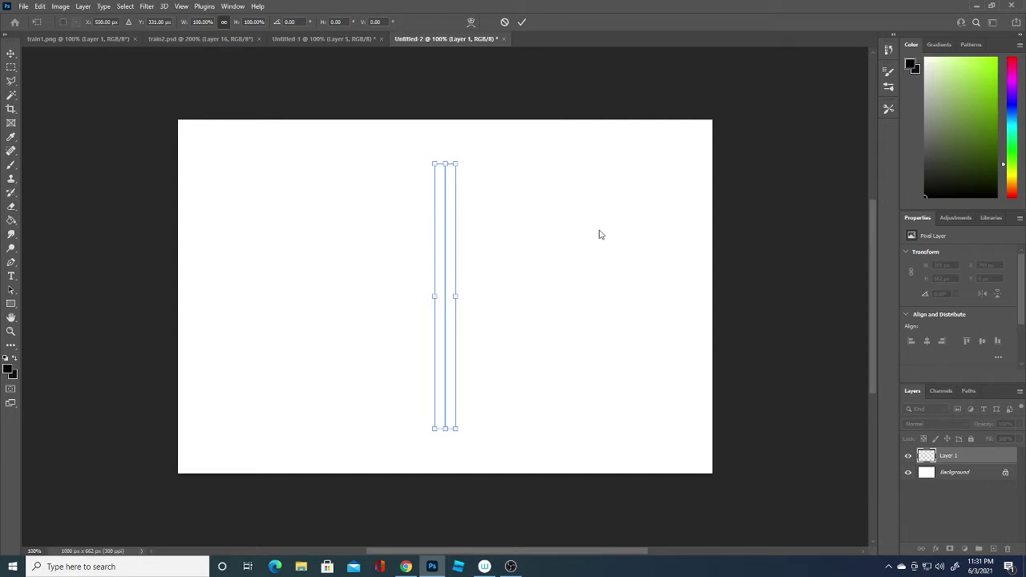
key("Return")
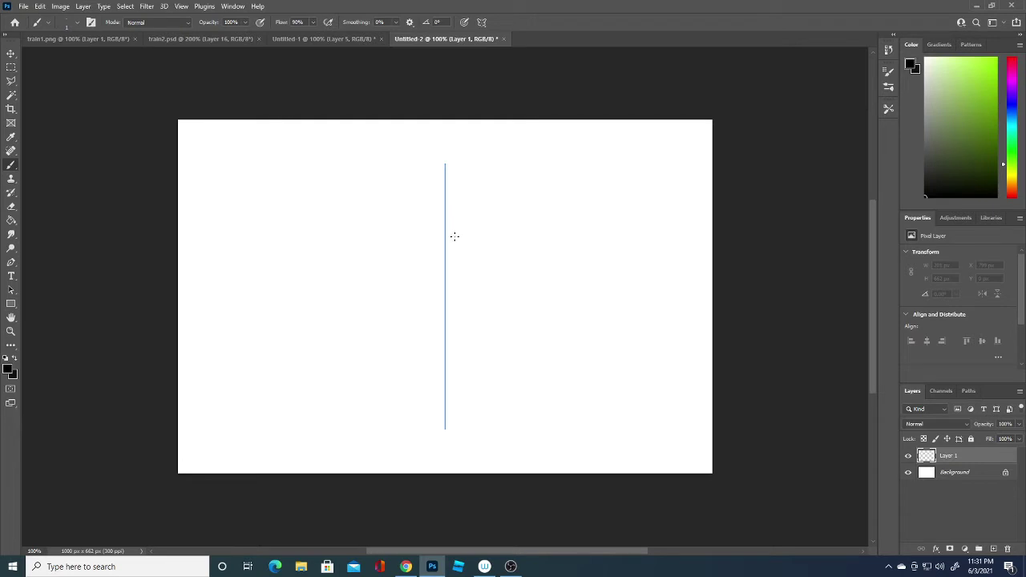
Draw mirrored eyebrows, eyes with lower lids, nose and mouth, then thicken the brows' outer ends.
left_click_drag(470, 232, 496, 231)
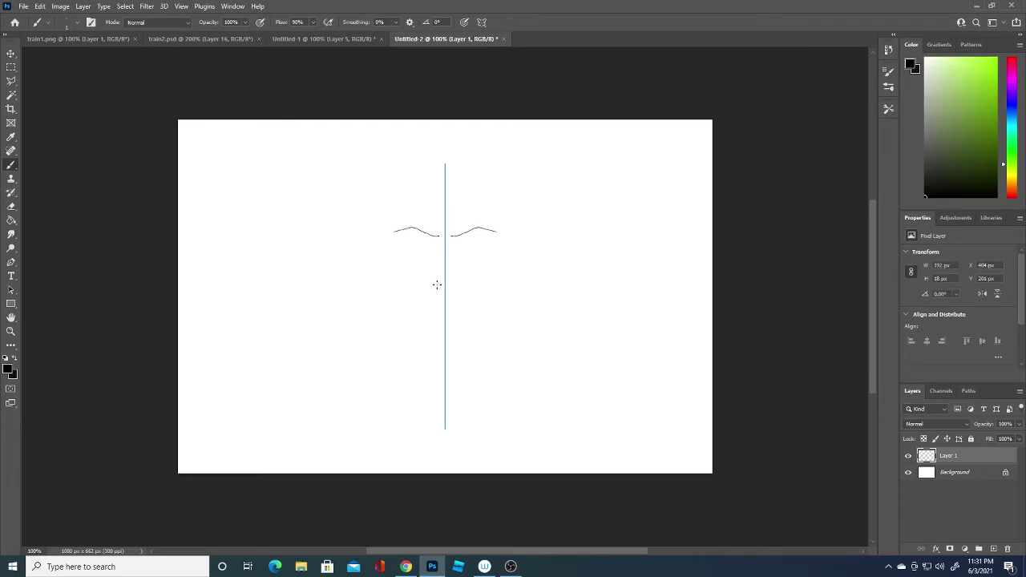
left_click_drag(438, 285, 456, 278)
left_click_drag(404, 245, 432, 247)
left_click_drag(460, 246, 479, 251)
left_click_drag(425, 305, 444, 308)
left_click_drag(393, 232, 399, 231)
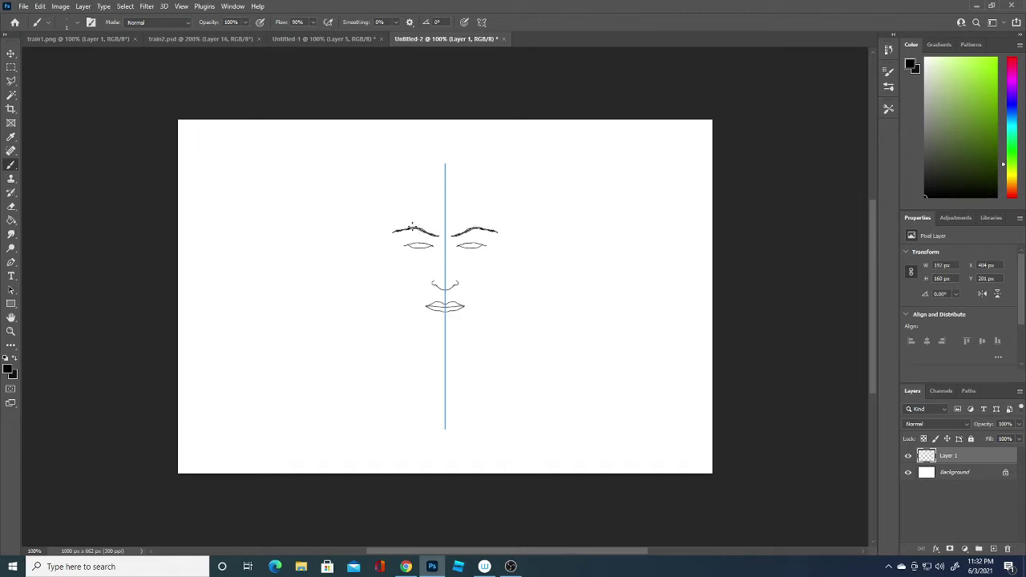
mouse_move(412, 225)
left_mouse_down()
mouse_move(395, 223)
mouse_move(410, 224)
left_mouse_up()
Touch up the eyebrow ends, draw the top-of-head arc and start hair strokes at the crown.
left_click_drag(401, 227, 471, 229)
mouse_move(412, 192)
left_mouse_down()
mouse_move(473, 189)
mouse_move(417, 180)
left_mouse_up()
mouse_move(446, 168)
left_mouse_down()
mouse_move(474, 179)
mouse_move(390, 196)
left_mouse_up()
mouse_move(446, 168)
left_mouse_down()
mouse_move(501, 195)
mouse_move(403, 191)
left_mouse_up()
mouse_move(447, 183)
left_mouse_down()
mouse_move(487, 192)
mouse_move(399, 187)
left_mouse_up()
mouse_move(449, 181)
left_mouse_down()
mouse_move(491, 192)
mouse_move(399, 189)
mouse_move(486, 185)
left_mouse_up()
Build taller, arched and side hair strokes into a wide swept-back hair mass.
mouse_move(444, 170)
left_mouse_down()
mouse_move(406, 181)
mouse_move(493, 172)
left_mouse_up()
mouse_move(443, 165)
left_mouse_down()
mouse_move(406, 171)
mouse_move(476, 168)
left_mouse_up()
mouse_move(443, 164)
left_mouse_down()
mouse_move(414, 168)
mouse_move(491, 162)
left_mouse_up()
mouse_move(444, 157)
left_mouse_down()
mouse_move(401, 162)
mouse_move(486, 165)
mouse_move(415, 159)
mouse_move(486, 155)
left_mouse_up()
mouse_move(443, 148)
left_mouse_down()
mouse_move(406, 156)
mouse_move(479, 164)
left_mouse_up()
mouse_move(444, 159)
left_mouse_down()
mouse_move(410, 164)
mouse_move(495, 181)
mouse_move(500, 192)
mouse_move(403, 192)
mouse_move(396, 206)
mouse_move(500, 208)
left_mouse_up()
mouse_move(444, 188)
left_mouse_down()
mouse_move(390, 210)
mouse_move(506, 207)
left_mouse_up()
mouse_move(445, 191)
left_mouse_down()
mouse_move(385, 208)
mouse_move(507, 193)
left_mouse_up()
mouse_move(462, 160)
left_mouse_down()
mouse_move(501, 184)
mouse_move(502, 170)
mouse_move(505, 193)
mouse_move(454, 201)
left_mouse_up()
Draw both sides of the face from the hairline down toward the jaw.
left_click_drag(510, 241, 473, 195)
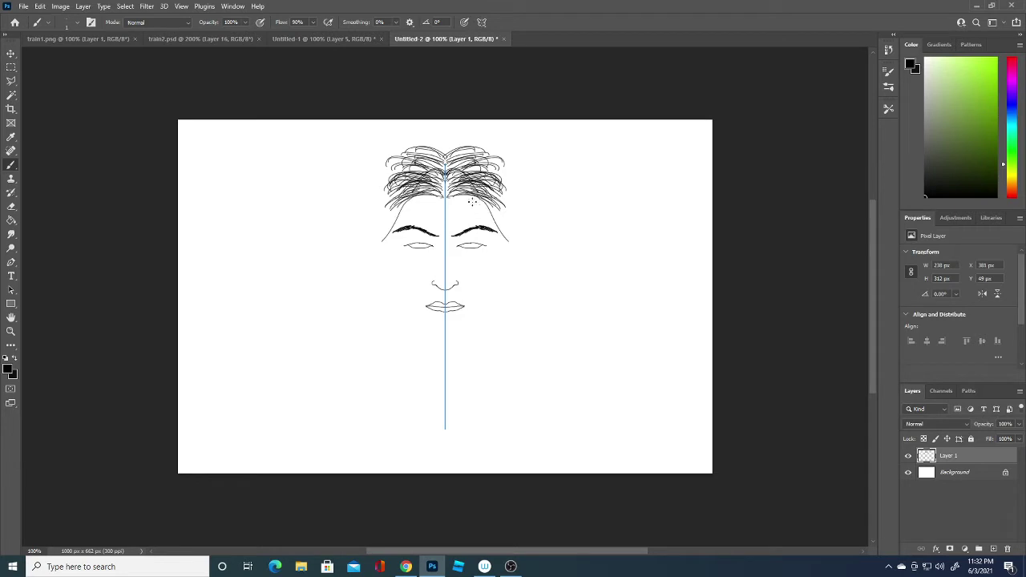
left_click_drag(501, 258, 505, 239)
mouse_move(391, 242)
left_mouse_down()
mouse_move(393, 207)
mouse_move(403, 298)
mouse_move(420, 329)
mouse_move(449, 336)
mouse_move(403, 331)
left_mouse_up()
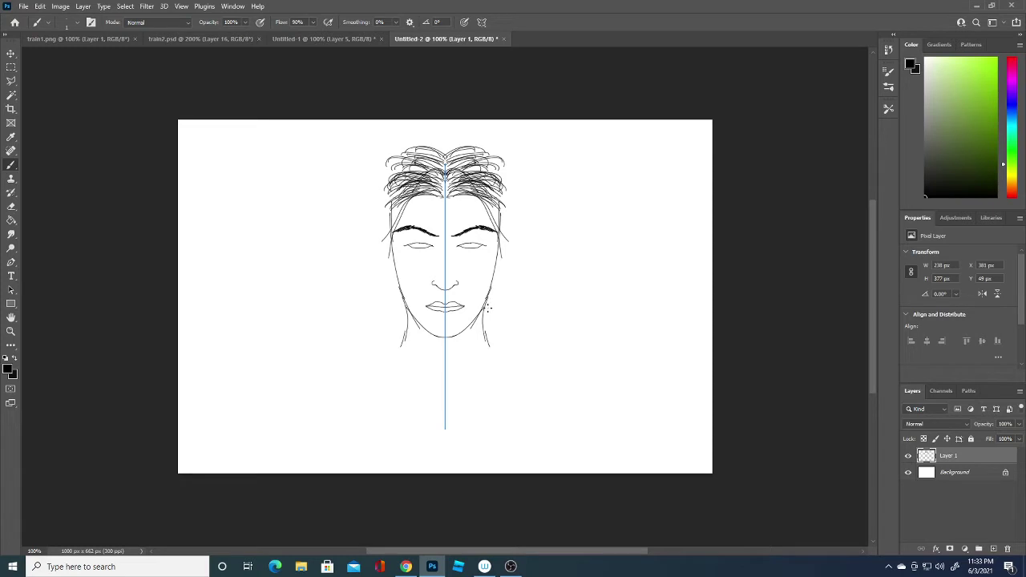
Draw sloping neck-and-shoulder lines and add hair strands by the temples and along the top.
mouse_move(485, 335)
left_mouse_down()
mouse_move(499, 351)
mouse_move(545, 360)
left_mouse_up()
left_click_drag(345, 360, 318, 395)
mouse_move(489, 181)
left_mouse_down()
mouse_move(504, 229)
mouse_move(510, 200)
left_mouse_up()
mouse_move(454, 157)
left_mouse_down()
mouse_move(501, 154)
mouse_move(507, 164)
mouse_move(489, 142)
mouse_move(508, 142)
left_mouse_up()
mouse_move(453, 150)
left_mouse_down()
mouse_move(475, 146)
mouse_move(523, 186)
mouse_move(523, 209)
left_mouse_up()
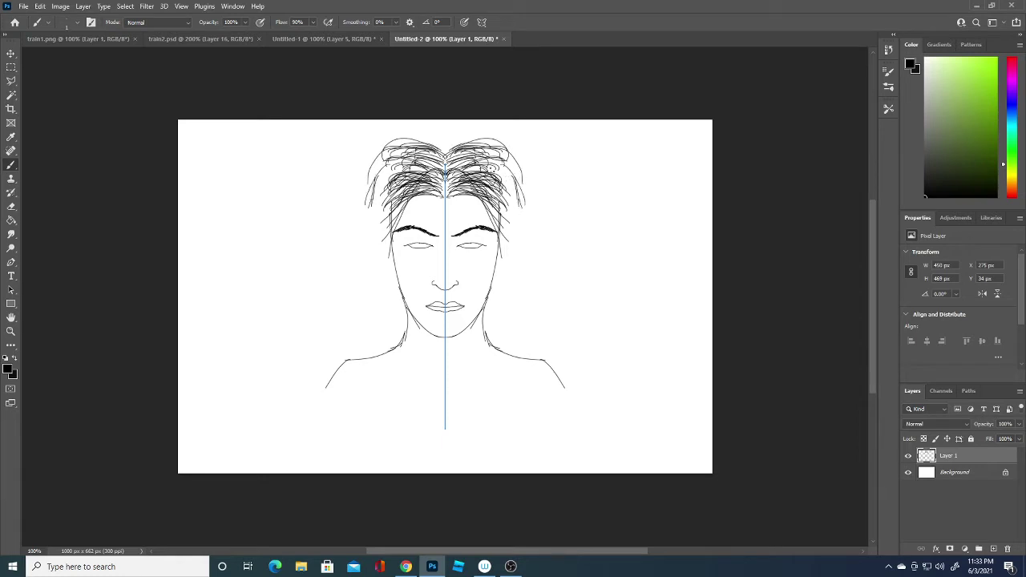
Thicken the outer hair sides with more strands, then add a new layer beneath Layer 1.
mouse_move(502, 162)
left_mouse_down()
mouse_move(524, 205)
mouse_move(505, 210)
mouse_move(521, 207)
mouse_move(517, 182)
left_mouse_up()
left_click_drag(508, 152, 521, 197)
mouse_move(502, 157)
left_mouse_down()
mouse_move(516, 198)
mouse_move(505, 246)
left_mouse_up()
left_click_drag(517, 203, 497, 244)
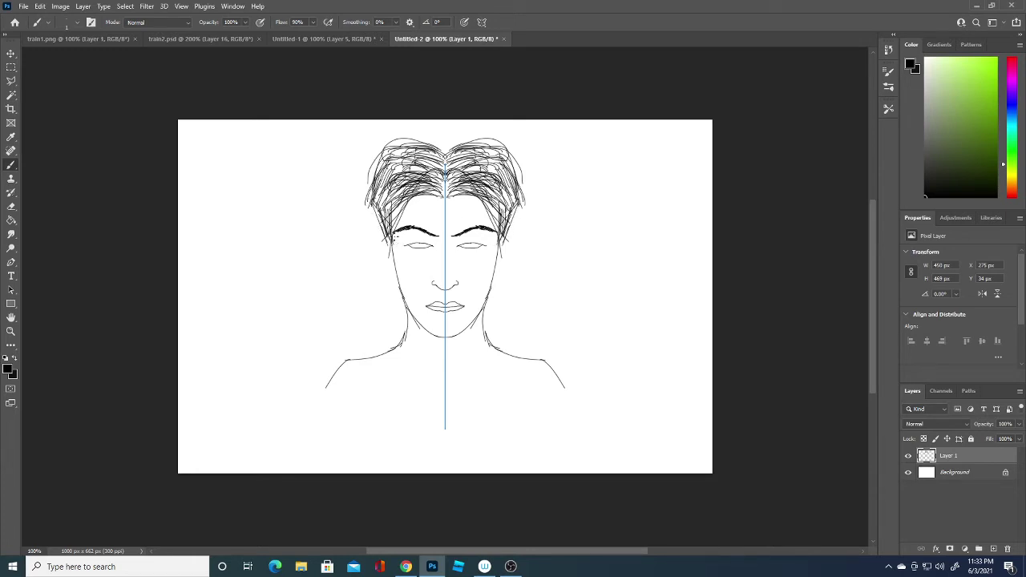
left_click_drag(510, 209, 502, 239)
mouse_move(520, 186)
left_mouse_down()
mouse_move(503, 228)
mouse_move(498, 207)
left_mouse_up()
mouse_move(519, 167)
left_mouse_down()
mouse_move(480, 213)
mouse_move(456, 182)
mouse_move(467, 169)
mouse_move(450, 159)
mouse_move(477, 154)
mouse_move(449, 150)
mouse_move(463, 147)
mouse_move(485, 170)
mouse_move(481, 233)
left_mouse_up()
mouse_move(506, 197)
left_mouse_down()
mouse_move(489, 231)
mouse_move(500, 208)
left_mouse_up()
mouse_move(516, 162)
left_mouse_down()
mouse_move(514, 190)
mouse_move(502, 169)
mouse_move(482, 205)
mouse_move(455, 196)
mouse_move(448, 151)
mouse_move(449, 164)
mouse_move(431, 173)
mouse_move(438, 188)
mouse_move(469, 186)
left_mouse_up()
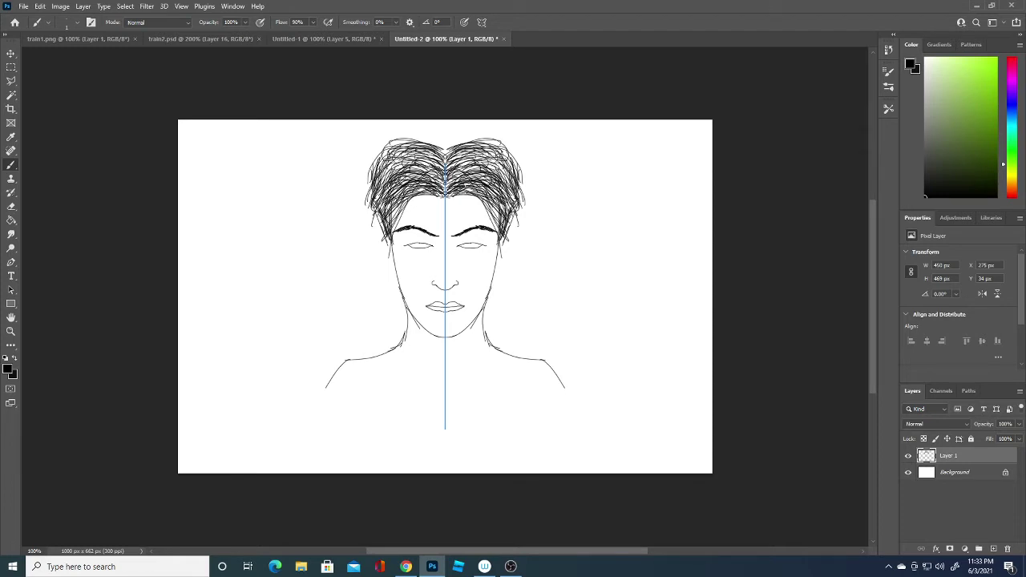
key("ctrl+shift+alt+n")
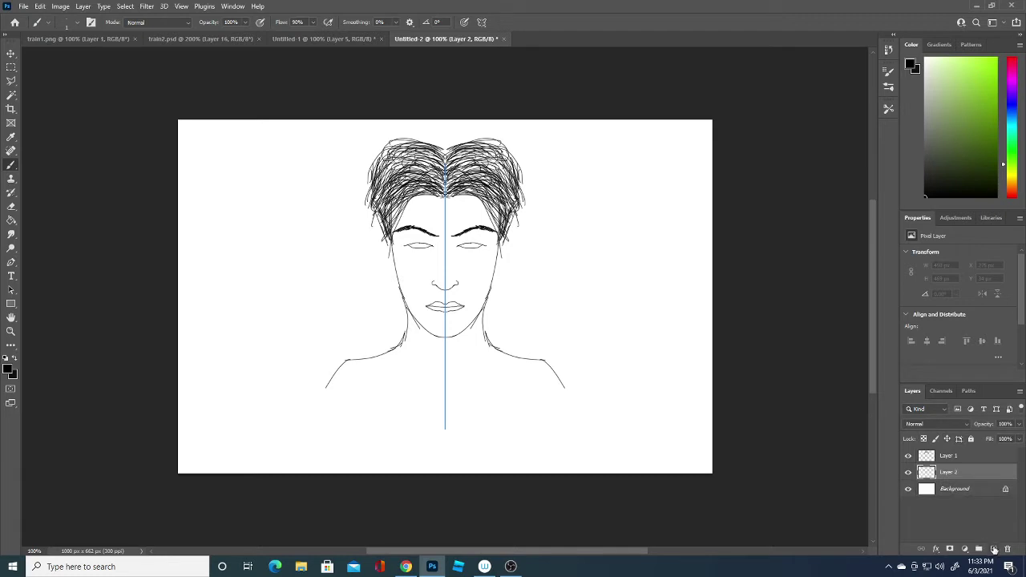
Fill new Layer 3 with pale green #d0e5b0 using Paint Bucket, then reselect Layer 1.
left_click(994, 549)
left_click(968, 487)
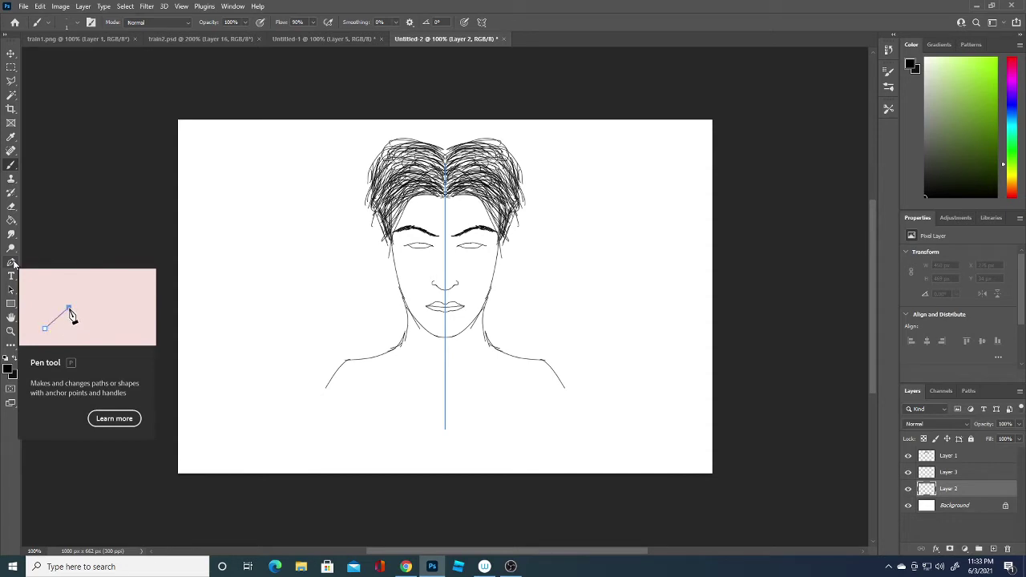
left_click(970, 473)
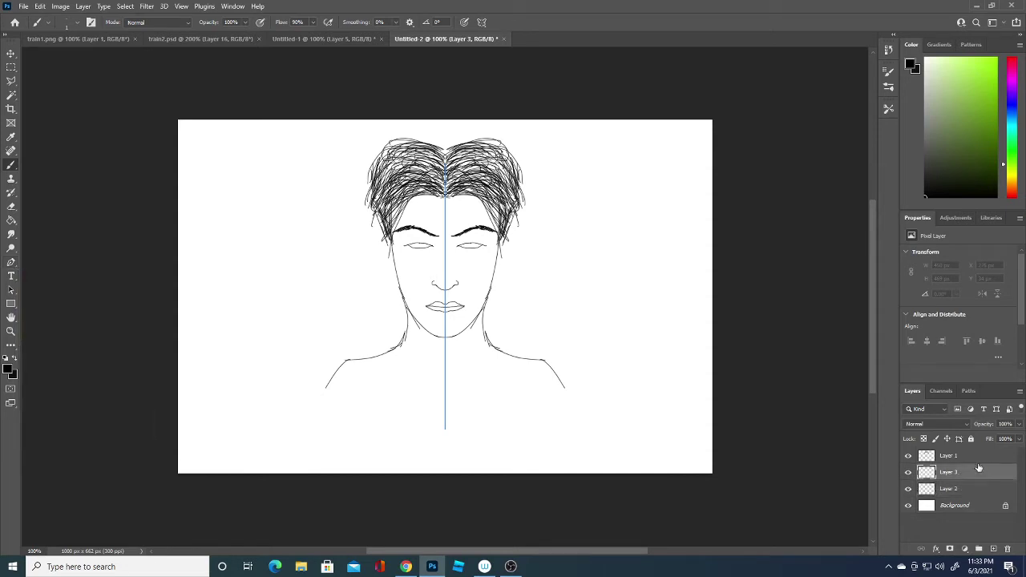
left_click(9, 368)
left_click_drag(133, 390, 73, 385)
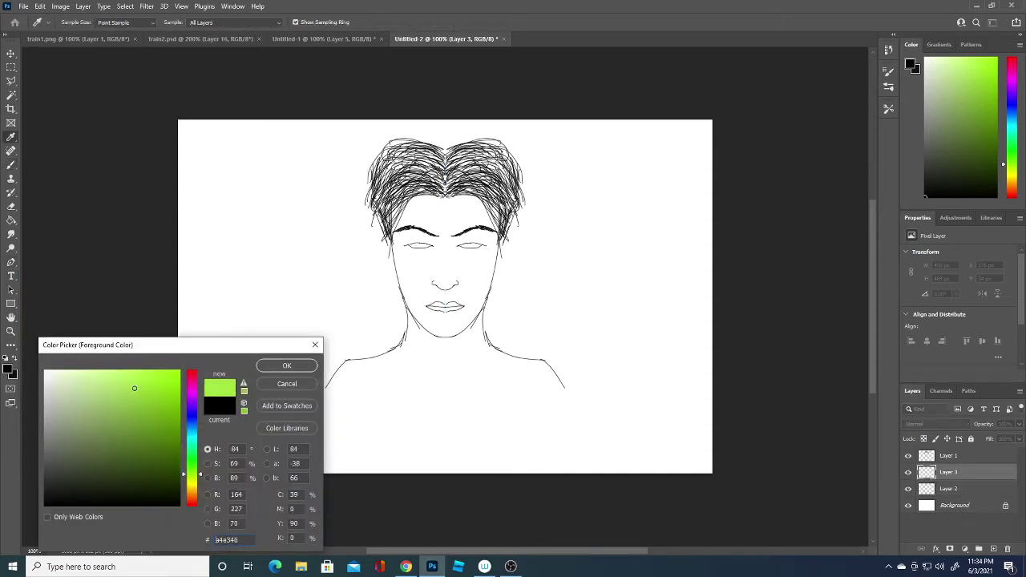
left_click(278, 367)
left_click(11, 220)
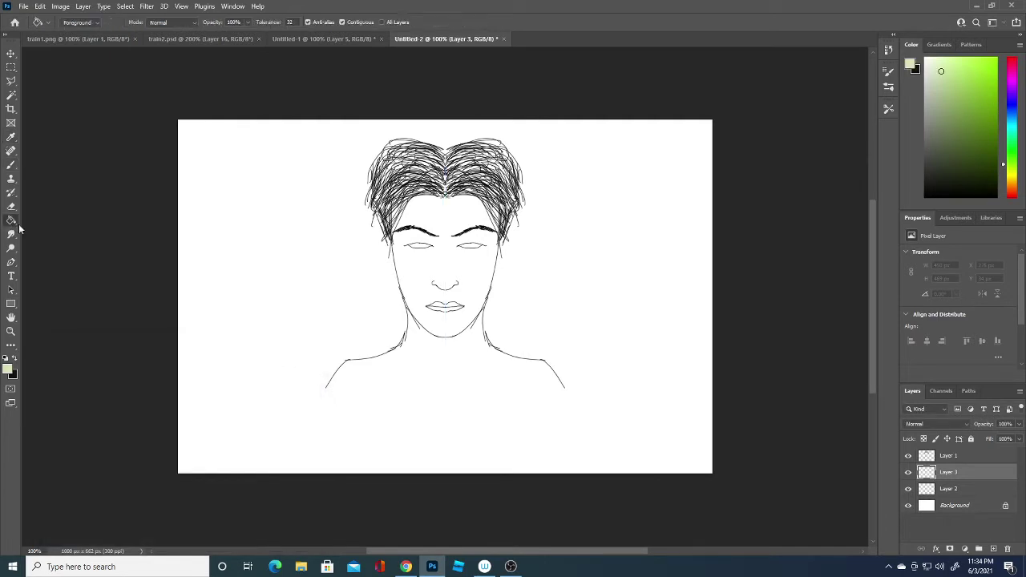
left_click(586, 301)
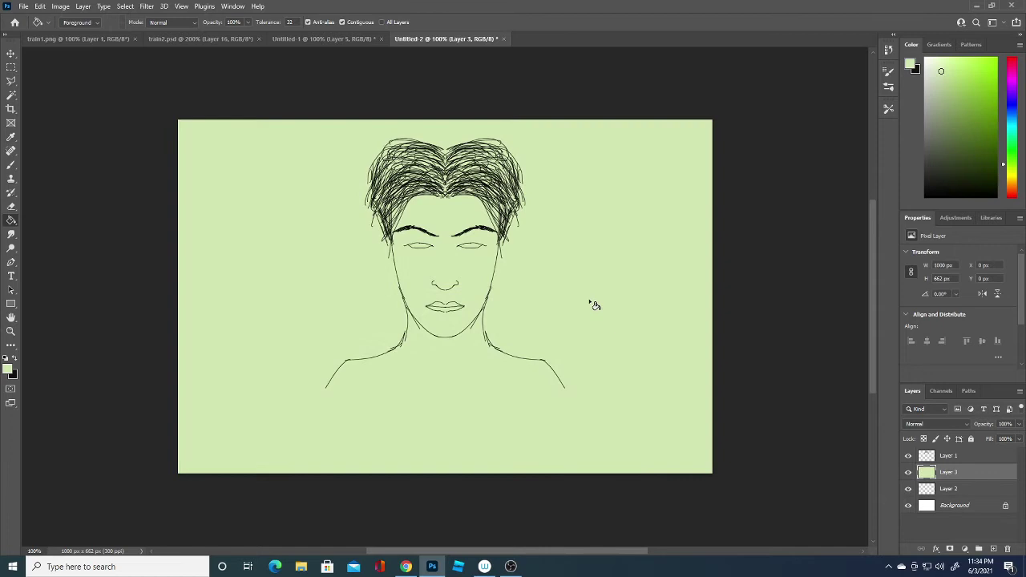
left_click(972, 456)
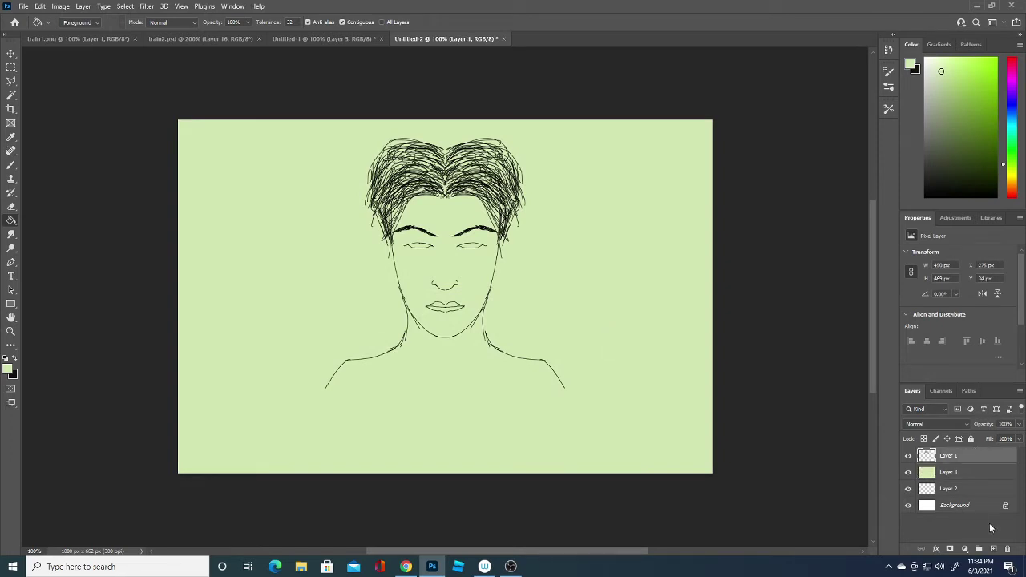
On a new layer above the line art, brush white into both eye whites, then pick near-black 21231e.
left_click(994, 548)
left_click(9, 369)
type("ffffff")
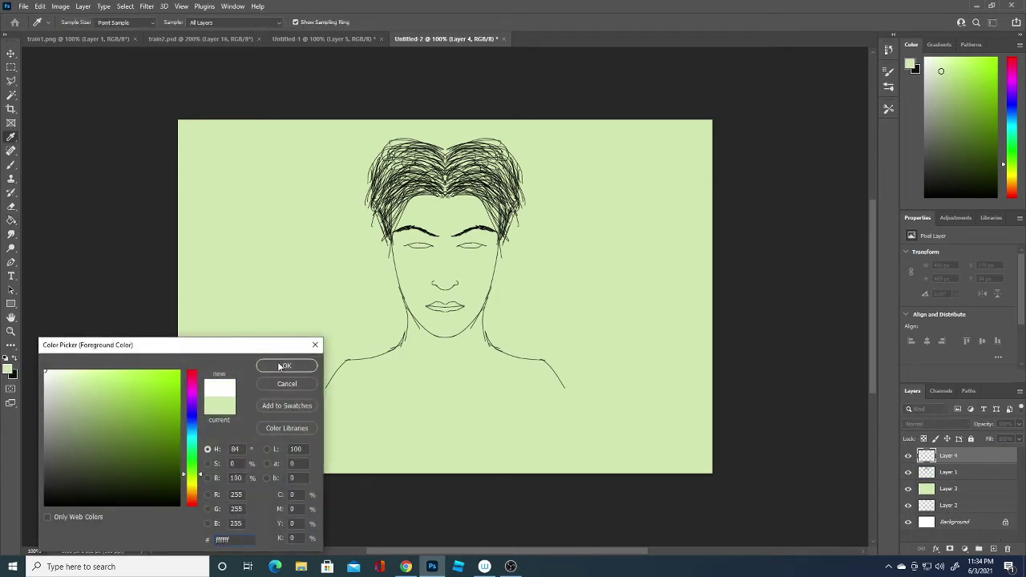
left_click(283, 365)
key("g")
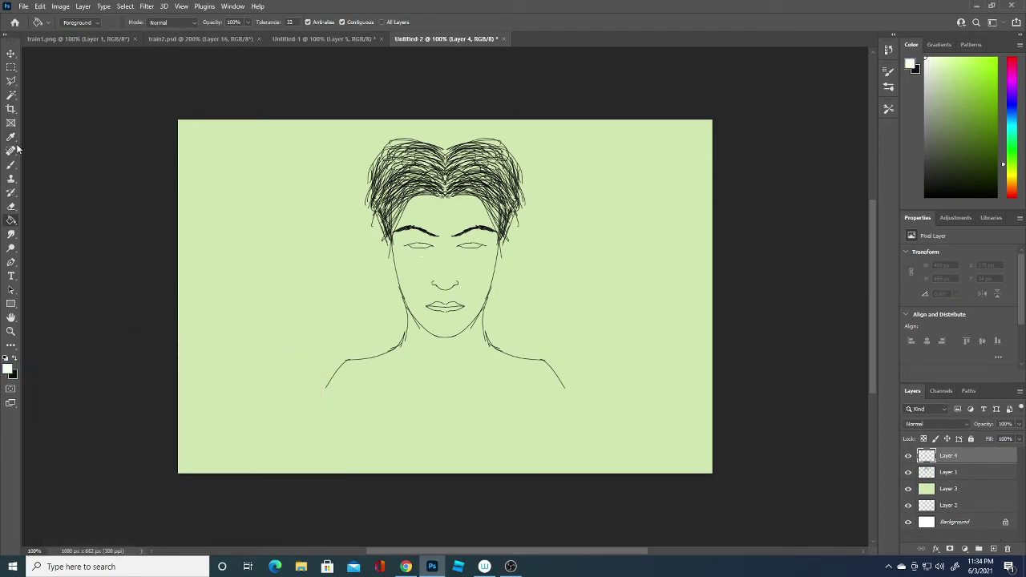
left_click(12, 165)
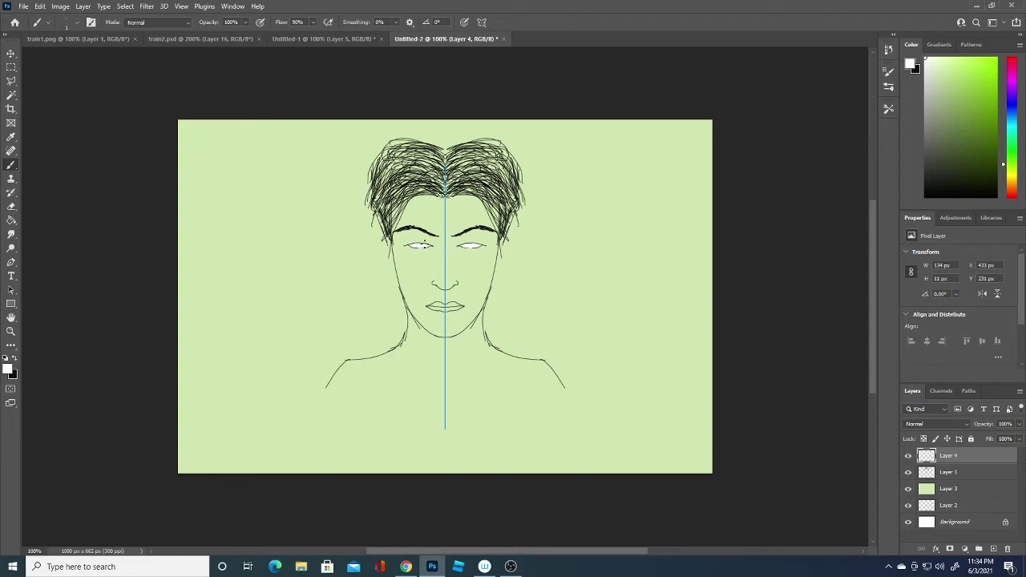
left_click(8, 369)
left_click(47, 505)
On a new top layer, paint mirrored dark pupils in both eyes, undoing the last dab.
left_click(288, 366)
left_click(995, 549)
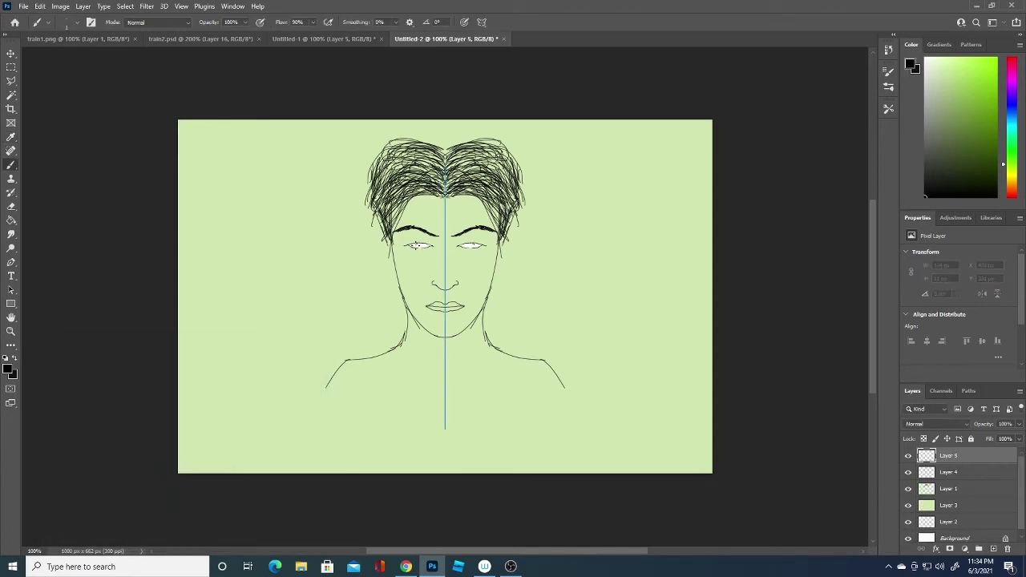
left_click_drag(417, 246, 476, 242)
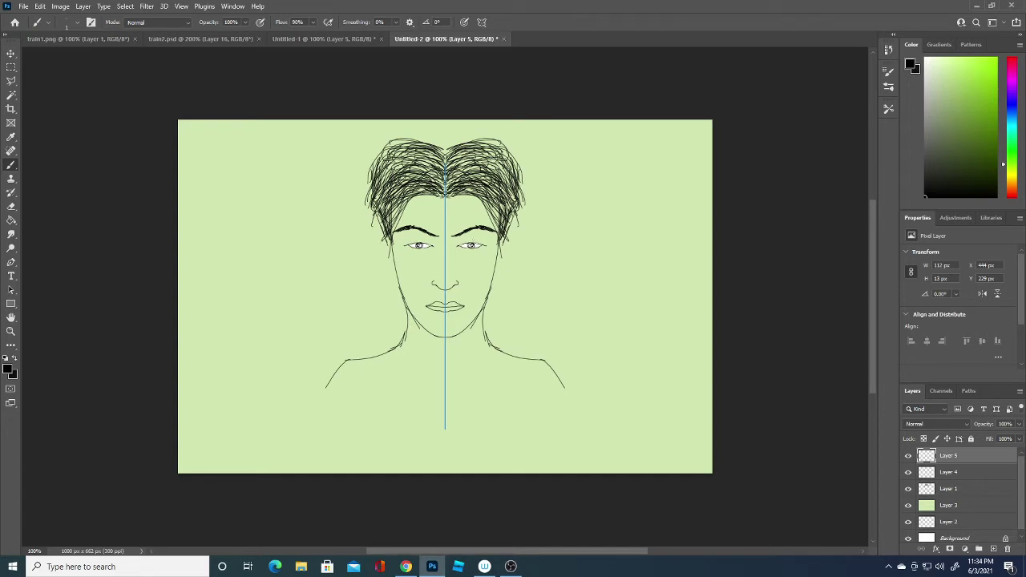
key("ctrl+z")
Zoom in to 200% and scribble over both pupils until they are solid black.
key("ctrl+plus")
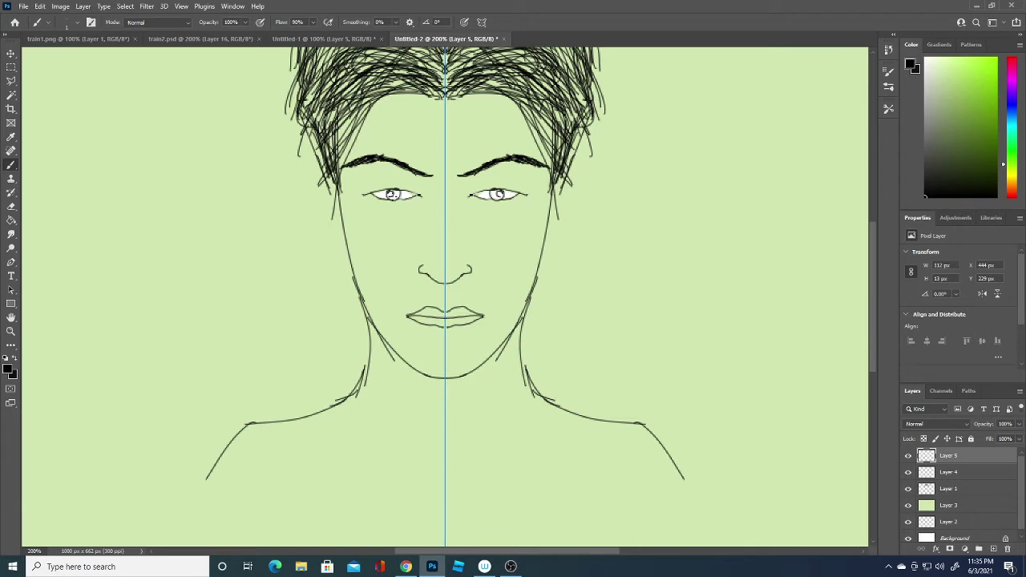
mouse_move(389, 192)
left_mouse_down()
mouse_move(401, 199)
mouse_move(391, 201)
left_mouse_up()
left_click_drag(373, 192, 389, 187)
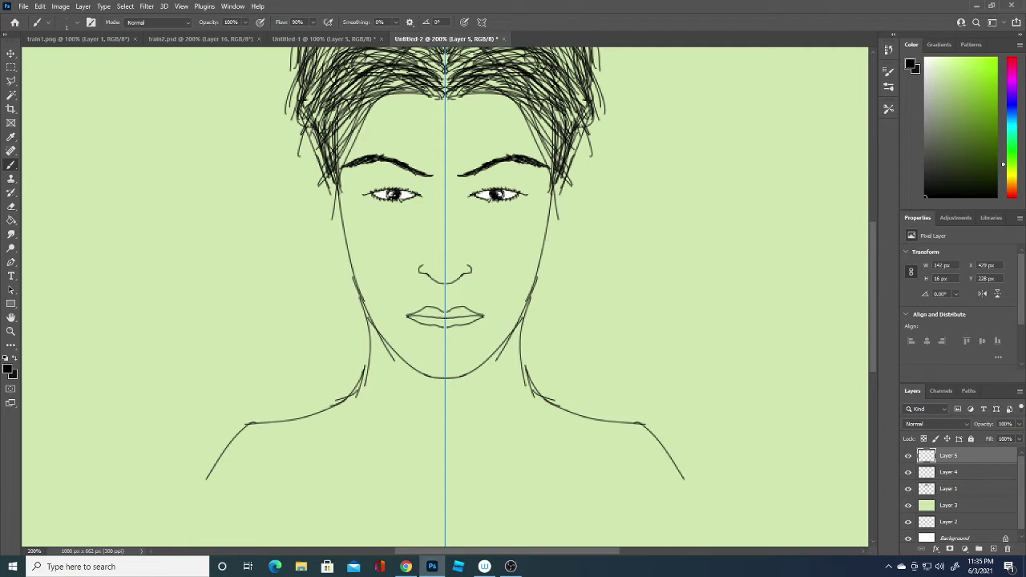
left_click_drag(393, 193, 395, 195)
left_click_drag(388, 193, 391, 190)
Dab white #ffffff catchlights into the pupils, then reset the foreground to black 000000.
left_click(8, 369)
type("ffffffe")
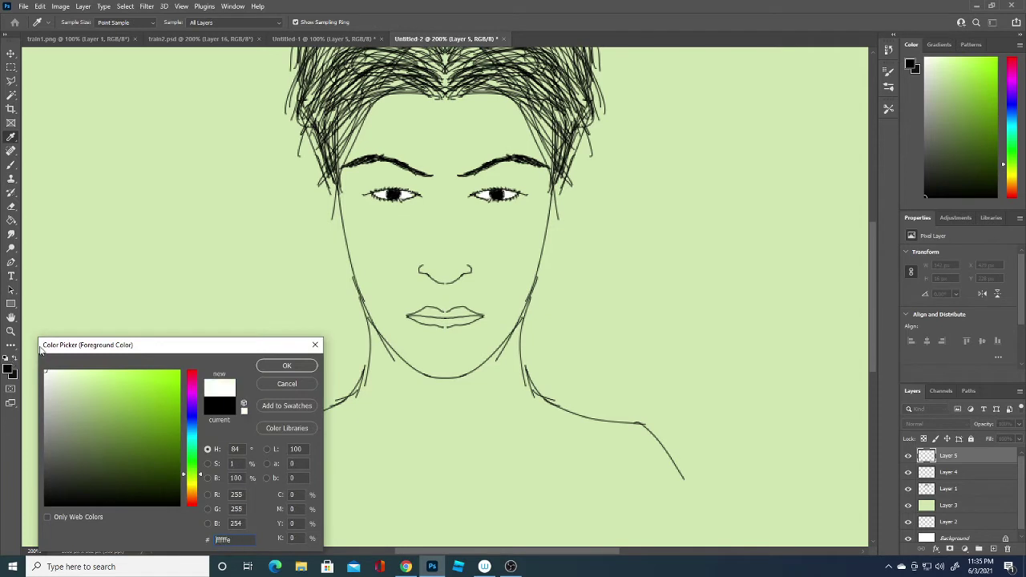
left_click(286, 366)
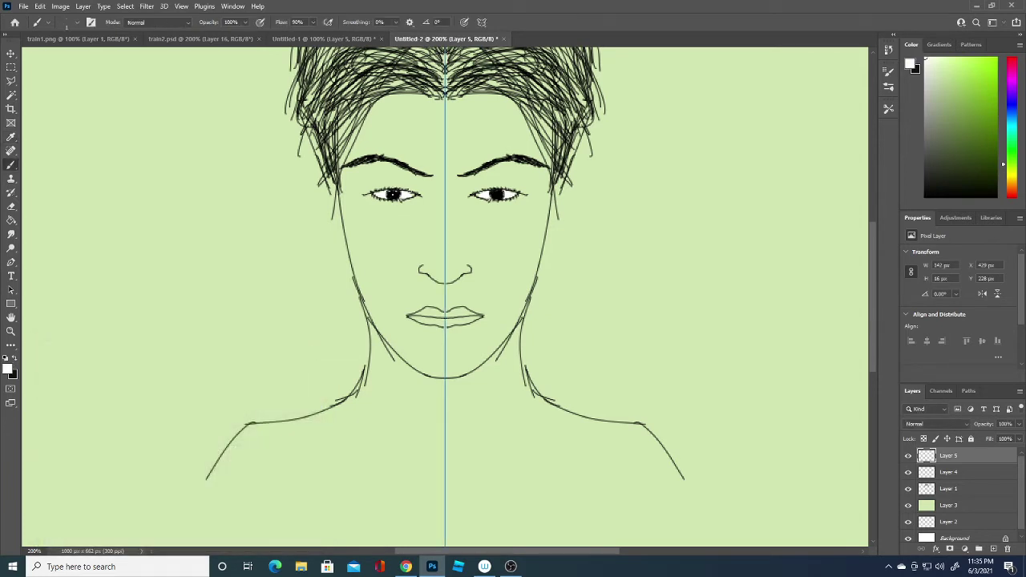
left_click(392, 194)
left_click(8, 369)
type("000000")
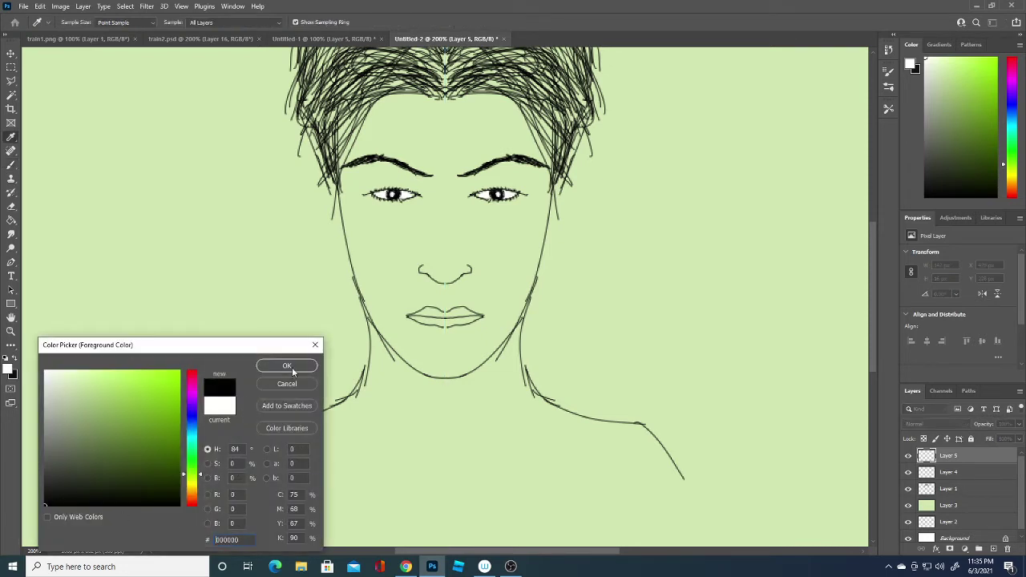
left_click(287, 366)
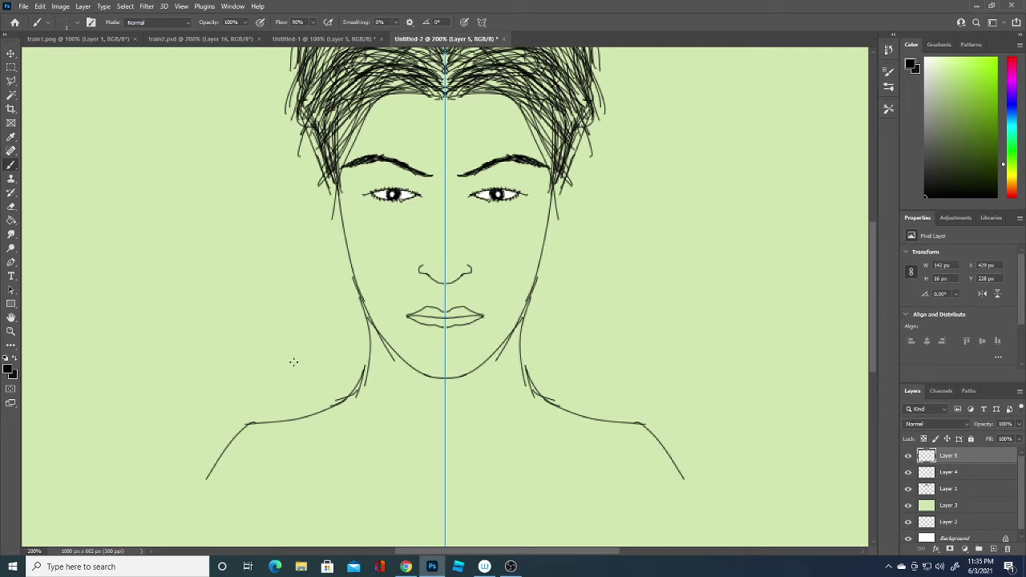
Pick a dark olive green and paint it along the upper lip.
left_click(8, 369)
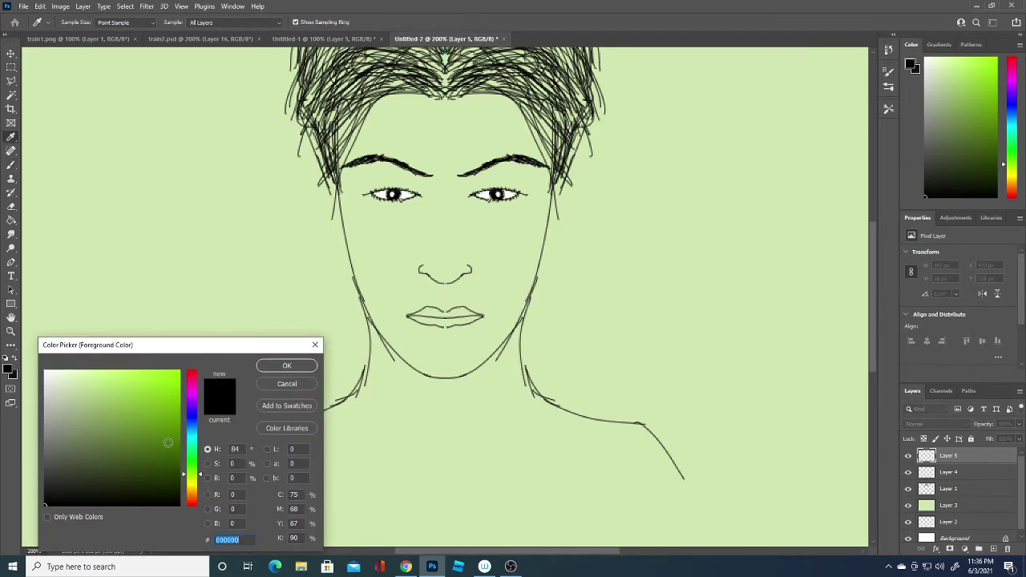
left_click_drag(168, 443, 173, 392)
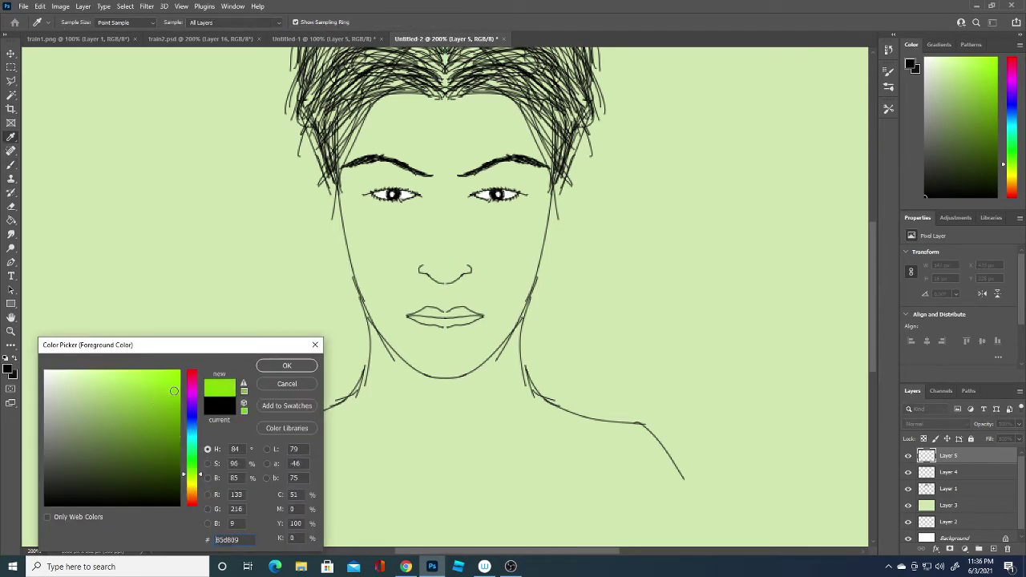
left_click(112, 443)
left_click(109, 451)
left_click(286, 365)
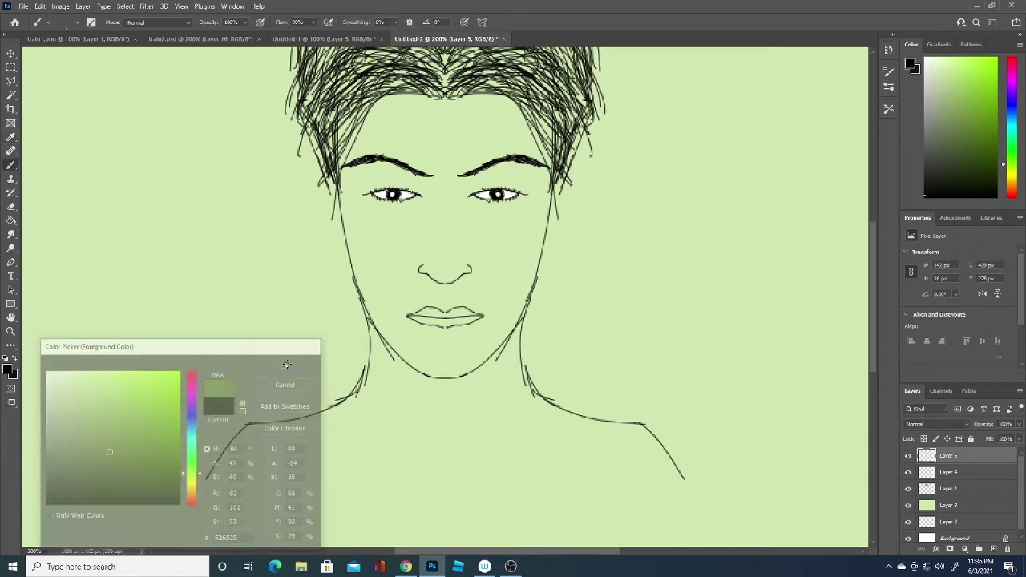
mouse_move(418, 314)
left_mouse_down()
mouse_move(474, 314)
mouse_move(425, 309)
mouse_move(440, 311)
left_mouse_up()
mouse_move(457, 315)
left_mouse_down()
mouse_move(465, 311)
mouse_move(430, 312)
left_mouse_up()
left_click_drag(417, 319, 428, 310)
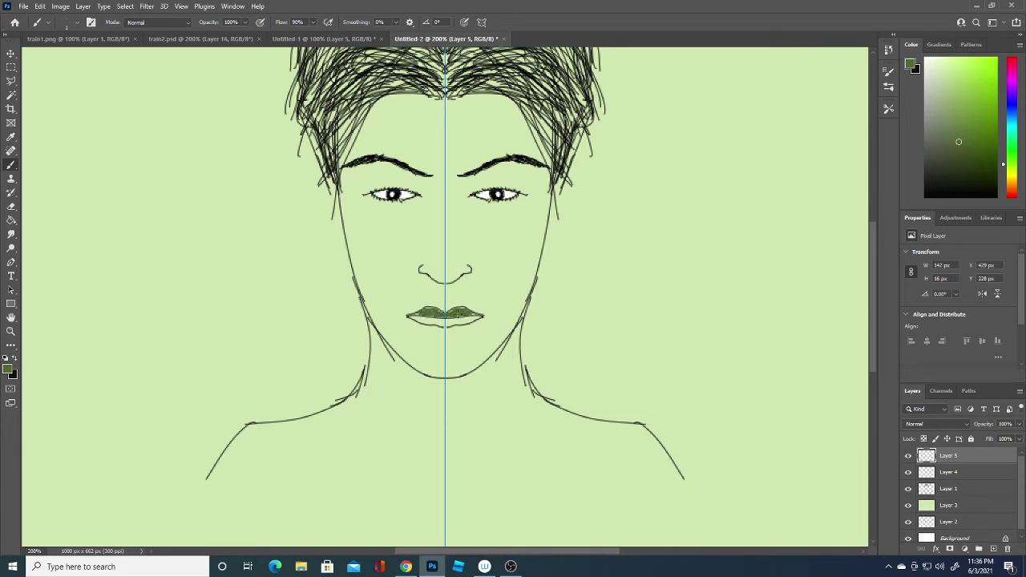
Switch to a lighter green and fill the upper and lower lips.
left_click(9, 370)
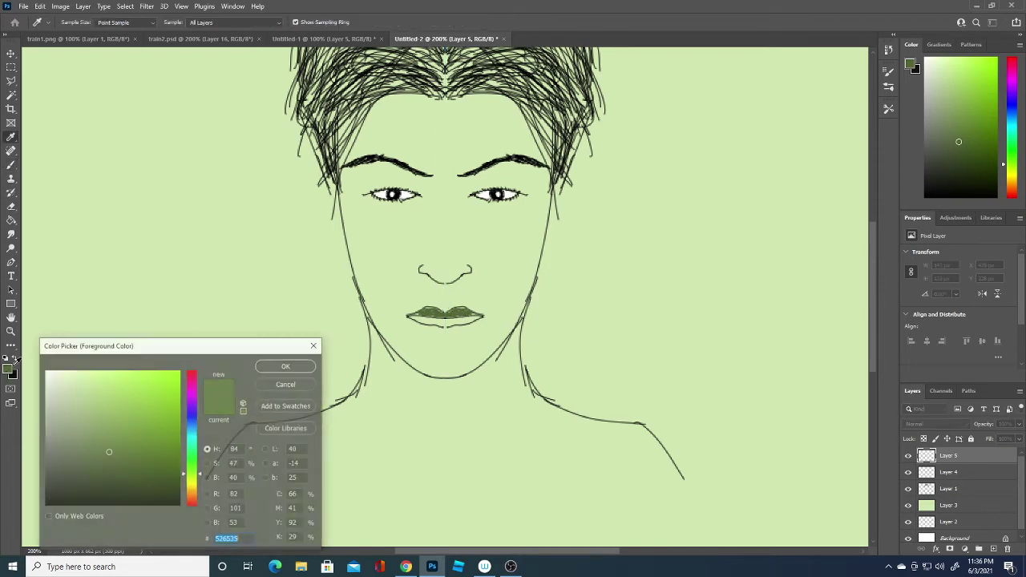
left_click(105, 413)
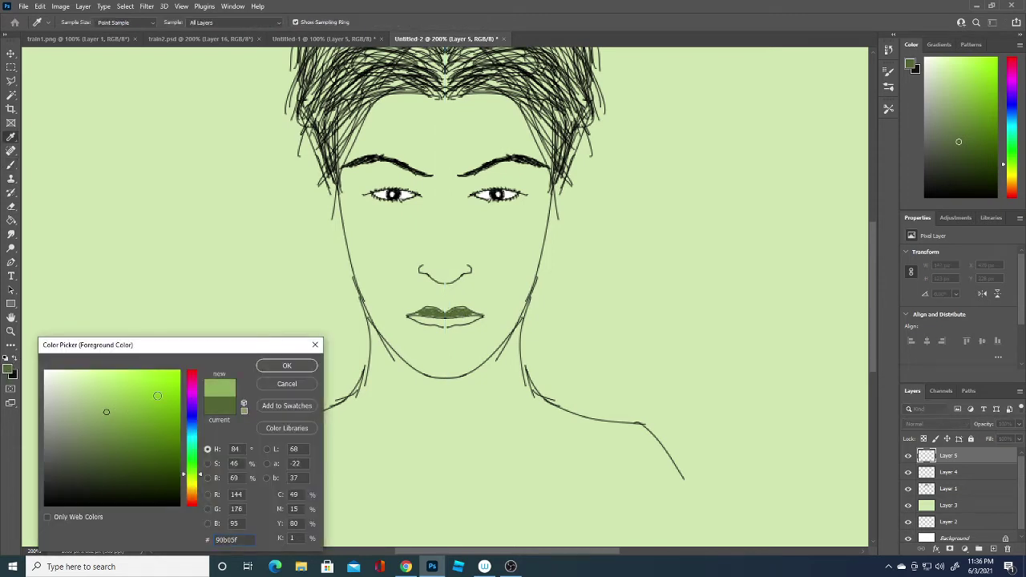
left_click(286, 365)
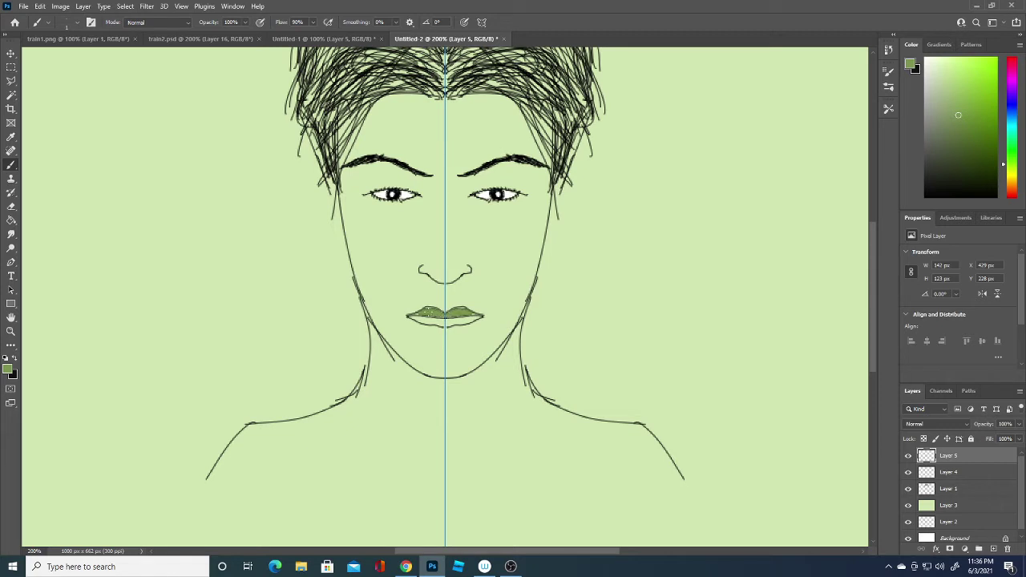
left_click_drag(430, 310, 473, 314)
mouse_move(439, 321)
left_mouse_down()
mouse_move(470, 319)
mouse_move(458, 320)
left_mouse_up()
Set the foreground to black and draw a mirrored jaw line and V-shaped neckline.
left_click(8, 369)
left_click_drag(95, 478, 45, 506)
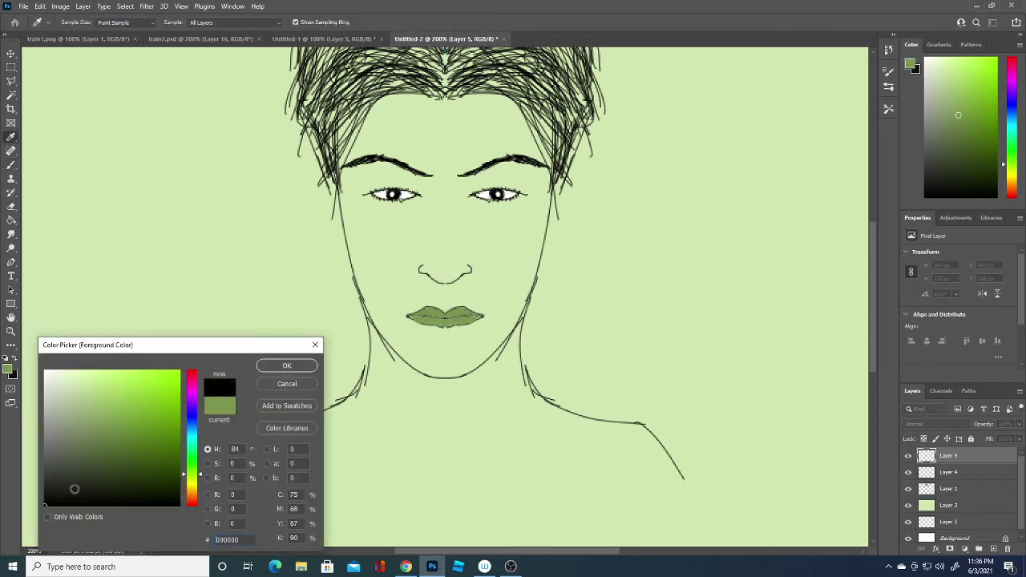
left_click(286, 367)
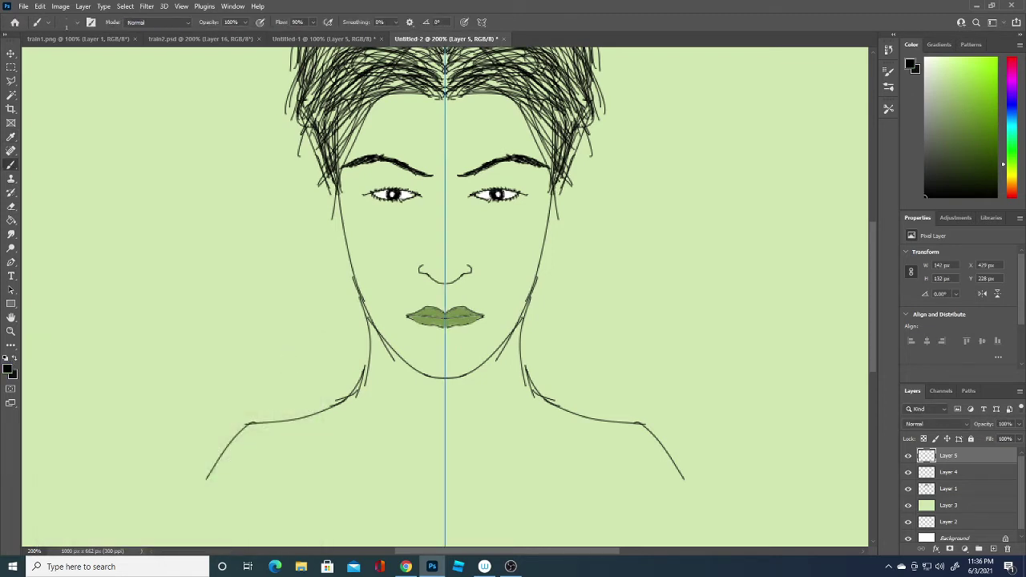
mouse_move(563, 195)
left_mouse_down()
mouse_move(559, 233)
mouse_move(542, 241)
left_mouse_up()
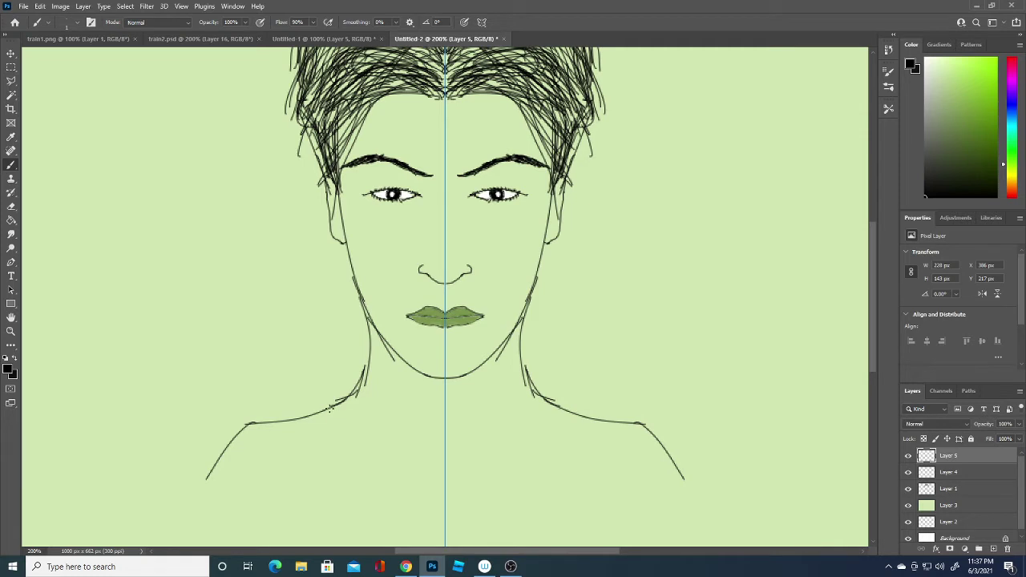
mouse_move(329, 408)
left_mouse_down()
mouse_move(414, 477)
mouse_move(445, 484)
left_mouse_up()
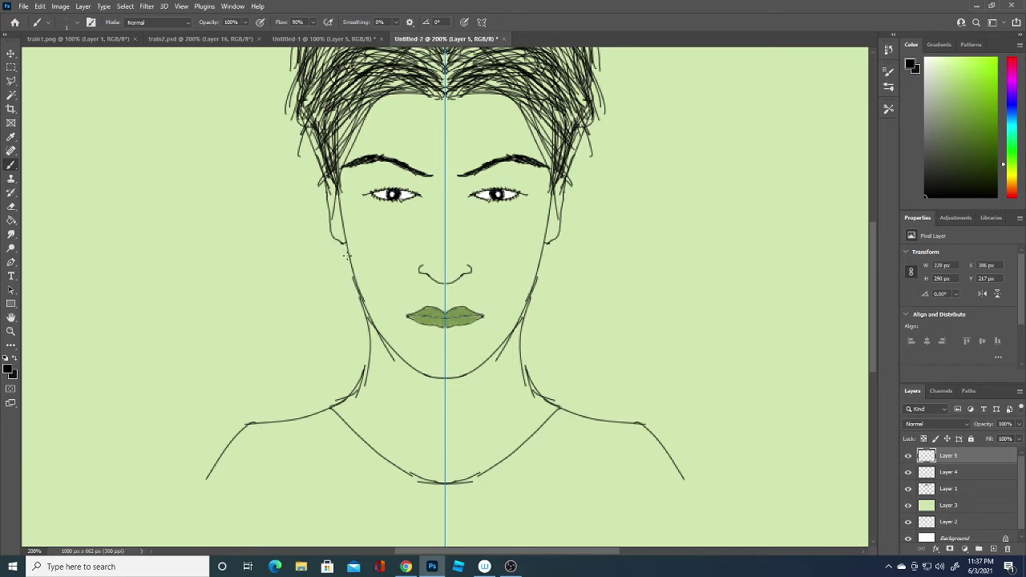
Brush mirrored black stubble along the jawline, chin, cheeks and above the upper lip.
mouse_move(346, 255)
left_mouse_down()
mouse_move(395, 356)
mouse_move(443, 387)
mouse_move(421, 373)
mouse_move(397, 329)
mouse_move(413, 305)
mouse_move(444, 292)
left_mouse_up()
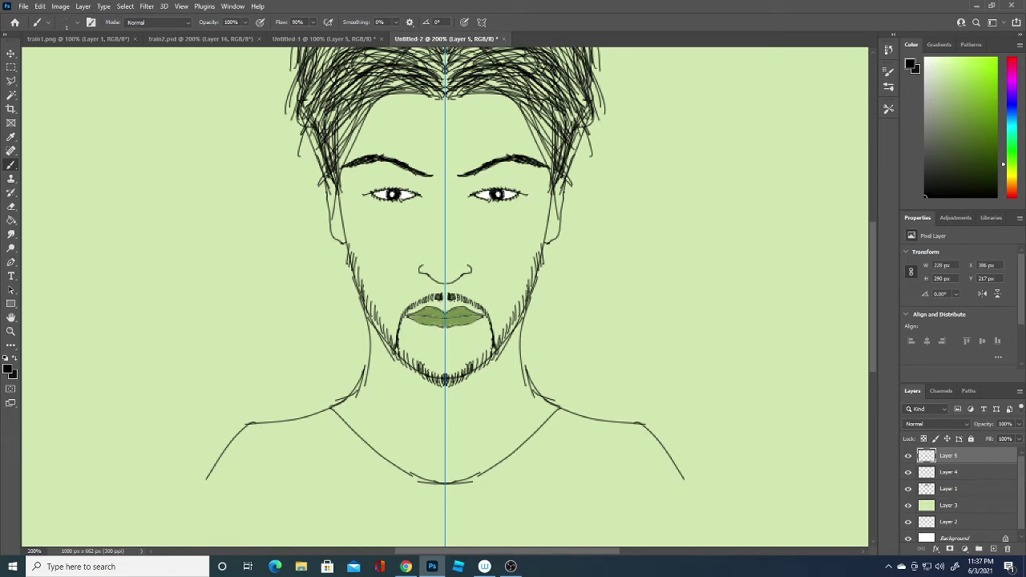
mouse_move(457, 304)
left_mouse_down()
mouse_move(473, 297)
mouse_move(496, 343)
left_mouse_up()
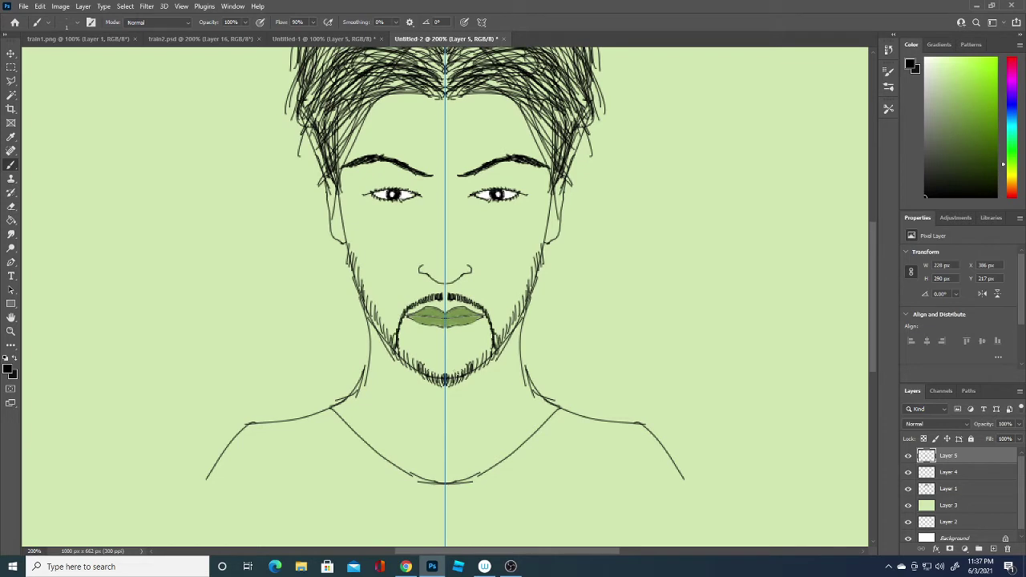
mouse_move(449, 371)
left_mouse_down()
mouse_move(456, 382)
mouse_move(492, 353)
mouse_move(526, 306)
mouse_move(545, 251)
left_mouse_up()
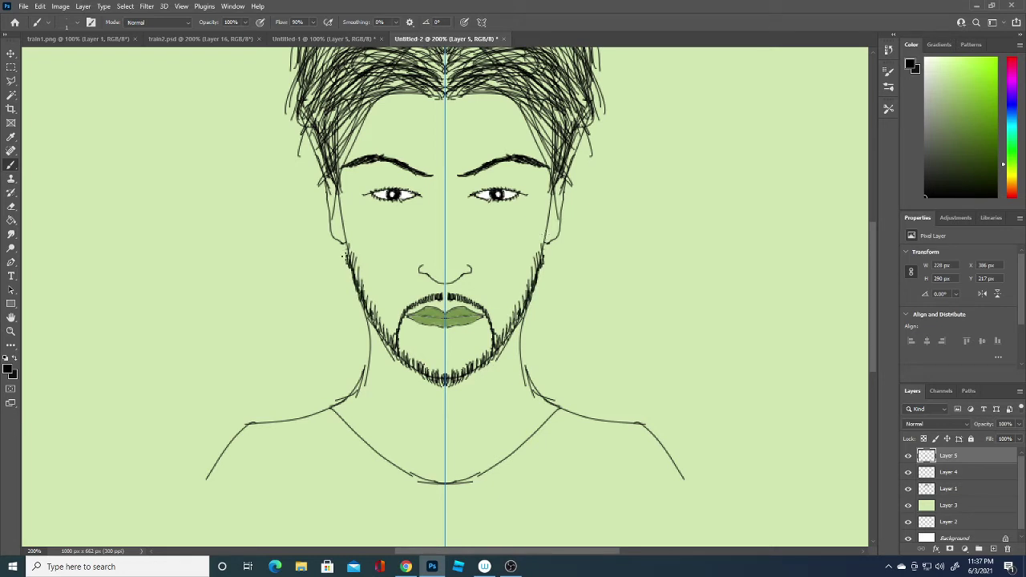
left_click_drag(546, 260, 546, 251)
mouse_move(532, 290)
left_mouse_down()
mouse_move(542, 268)
mouse_move(536, 283)
left_mouse_up()
mouse_move(516, 324)
left_mouse_down()
mouse_move(525, 306)
mouse_move(521, 314)
left_mouse_up()
mouse_move(501, 351)
left_mouse_down()
mouse_move(508, 326)
mouse_move(460, 370)
left_mouse_up()
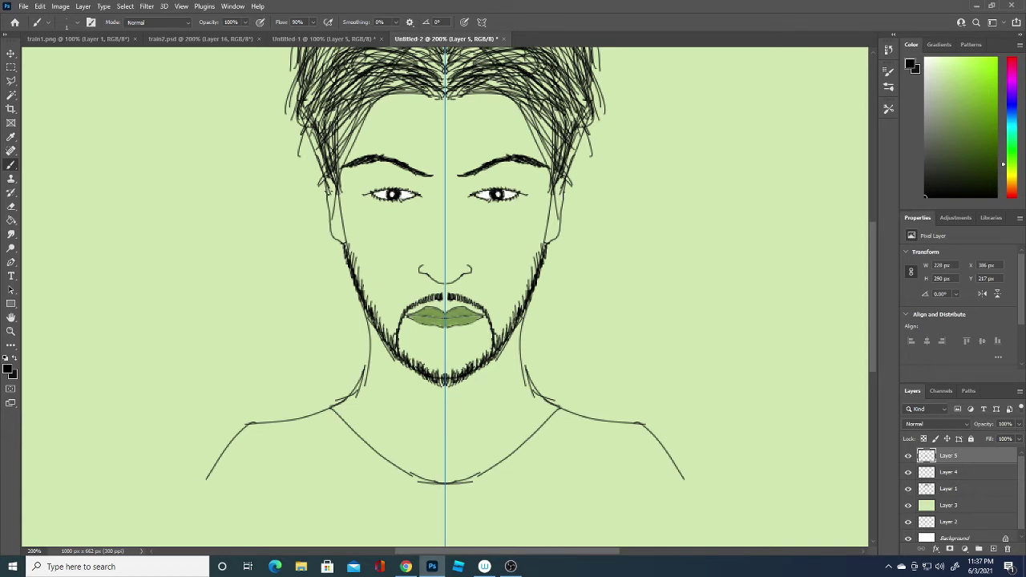
left_click_drag(328, 190, 338, 239)
left_click_drag(333, 183, 336, 229)
left_click_drag(872, 269, 870, 229)
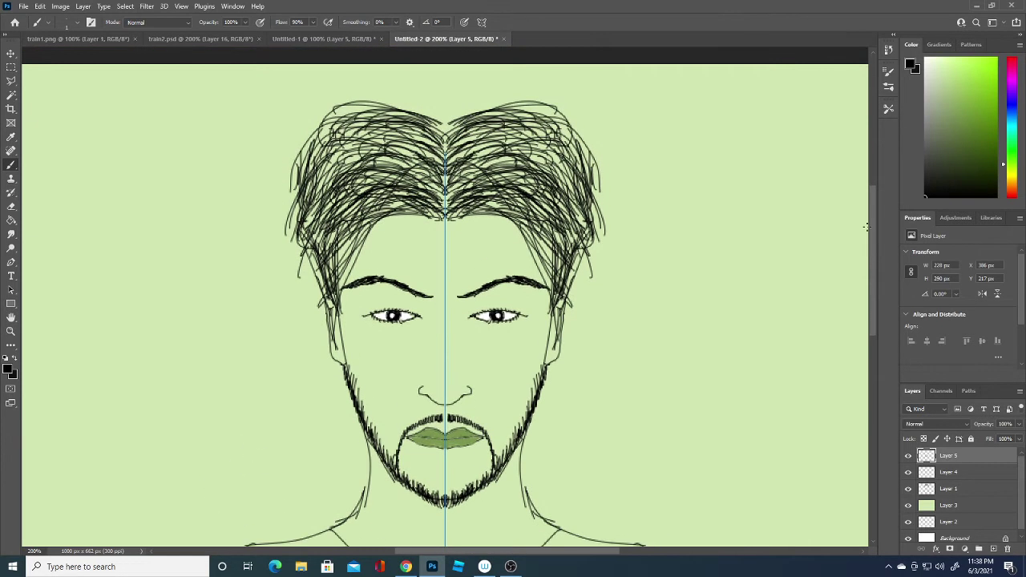
Paint dense mirrored black strokes over the temples, upper hair and top of the head.
mouse_move(324, 247)
left_mouse_down()
mouse_move(336, 199)
mouse_move(352, 191)
mouse_move(306, 231)
left_mouse_up()
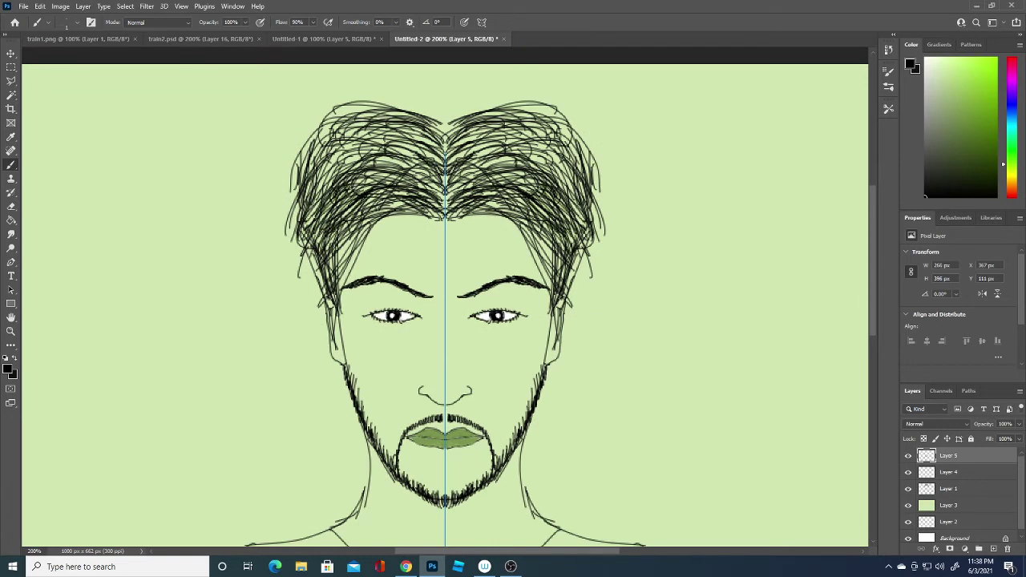
left_click_drag(411, 164, 315, 181)
left_click_drag(369, 159, 334, 180)
mouse_move(436, 149)
left_mouse_down()
mouse_move(419, 164)
mouse_move(377, 146)
left_mouse_up()
mouse_move(438, 125)
left_mouse_down()
mouse_move(402, 146)
mouse_move(405, 133)
mouse_move(420, 130)
mouse_move(385, 102)
mouse_move(348, 122)
left_mouse_up()
mouse_move(463, 106)
left_mouse_down()
mouse_move(505, 114)
mouse_move(486, 119)
mouse_move(530, 110)
mouse_move(558, 127)
left_mouse_up()
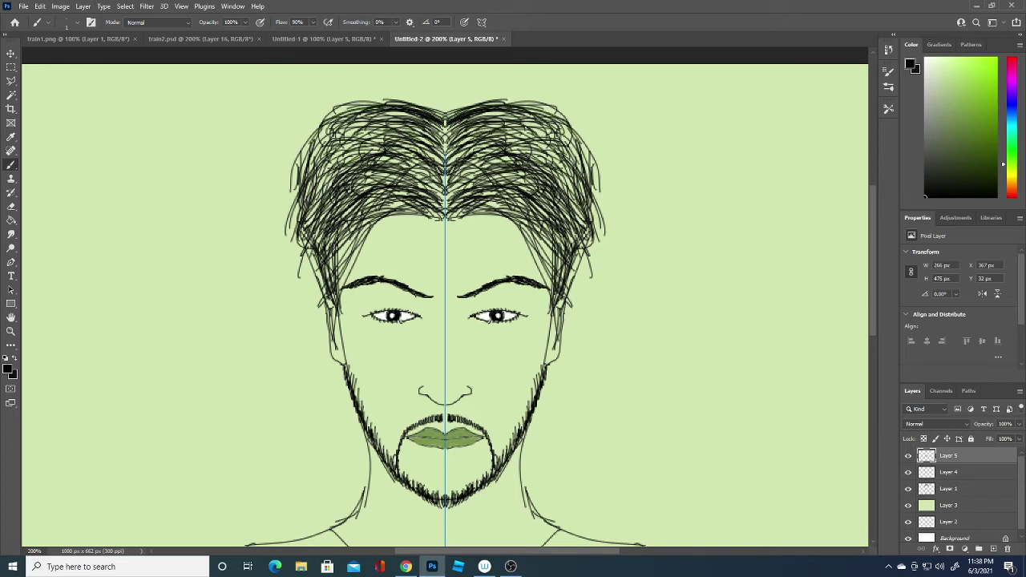
mouse_move(330, 138)
left_mouse_down()
mouse_move(367, 119)
mouse_move(370, 104)
mouse_move(352, 98)
left_mouse_up()
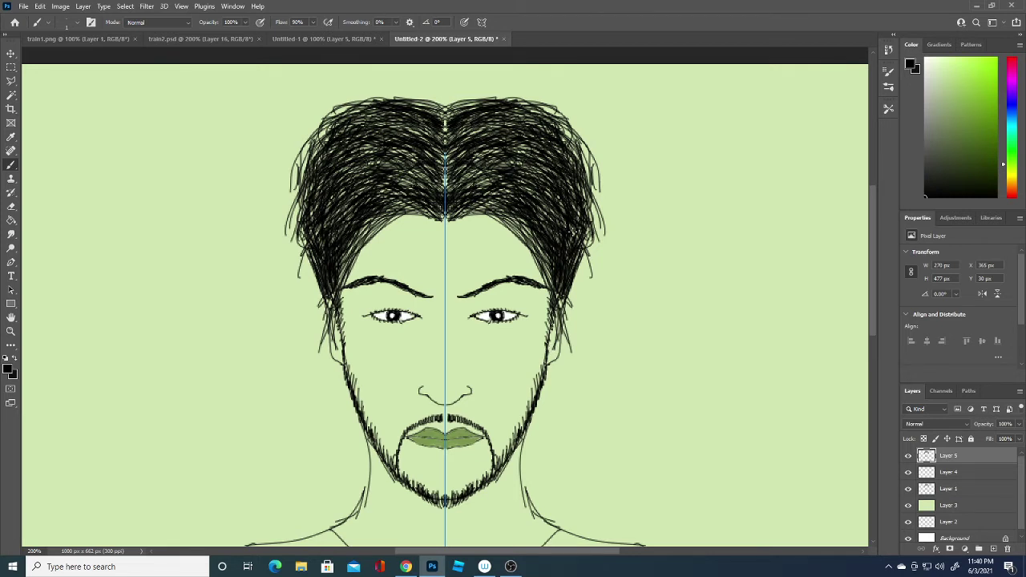
Switch to Layer 3 and dab white patches near both shoulders.
scroll(586, 264, "down", 1)
scroll(586, 264, "down", 4)
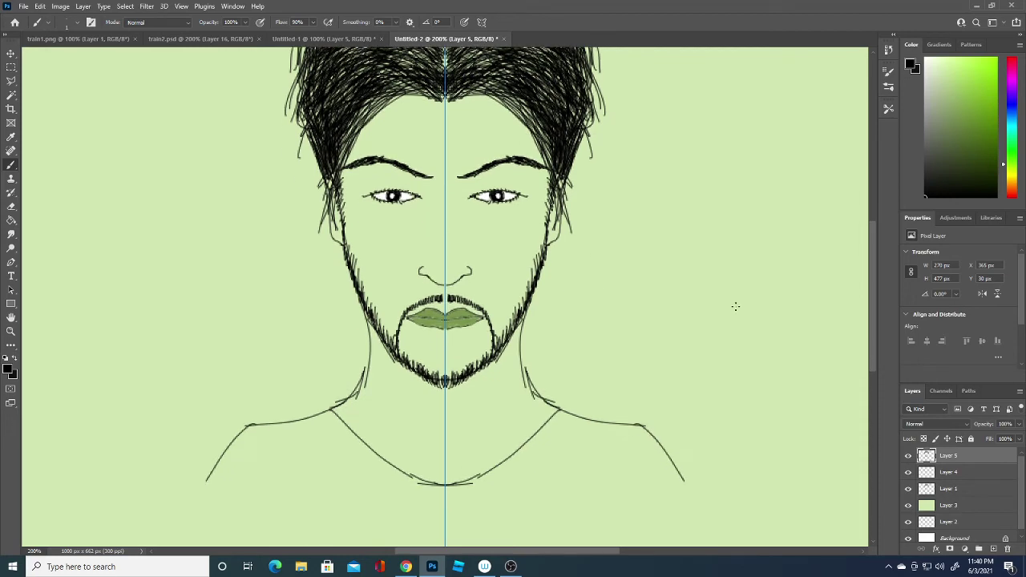
scroll(760, 319, "up", 1)
left_click(976, 506)
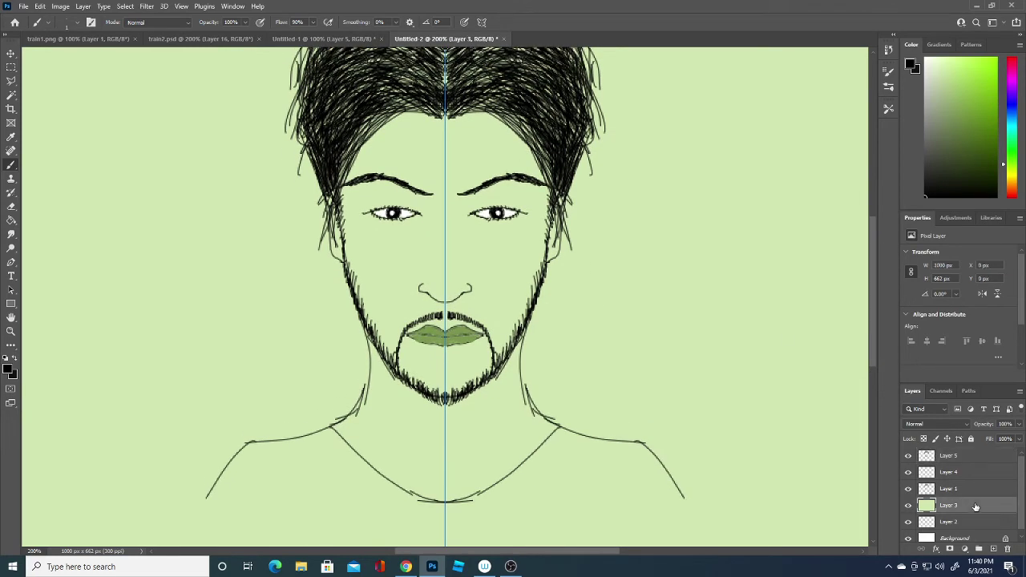
scroll(785, 361, "up", 2)
scroll(779, 364, "up", 1)
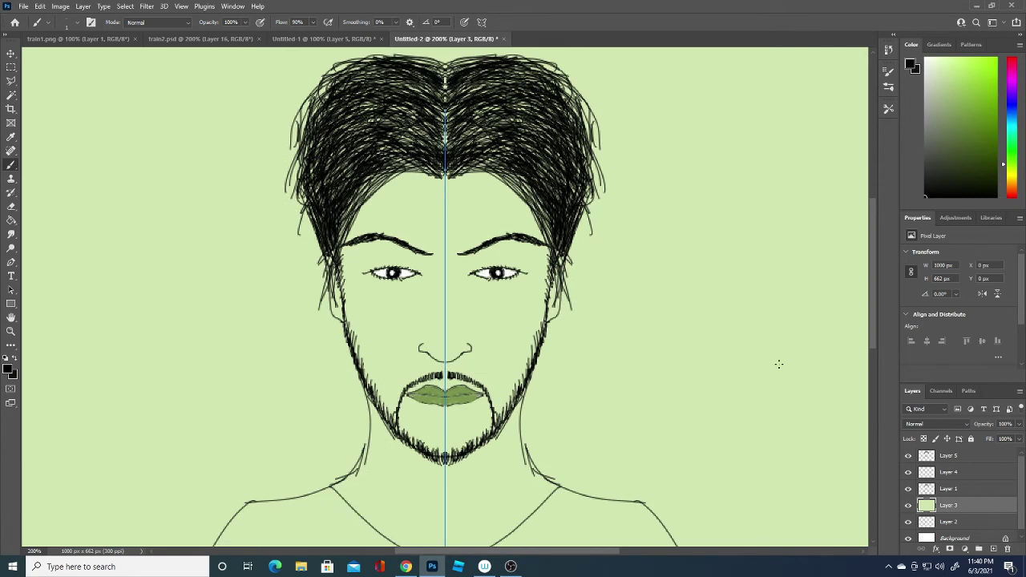
left_click_drag(245, 452, 255, 454)
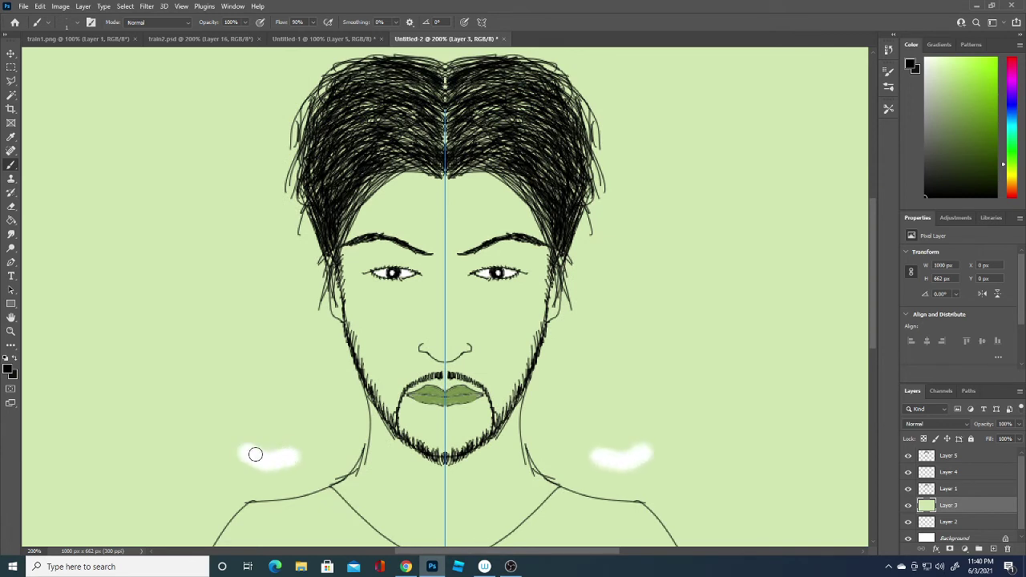
With a hard round brush tip, paint white strokes around the shoulders and beside the jaw.
left_click(50, 23)
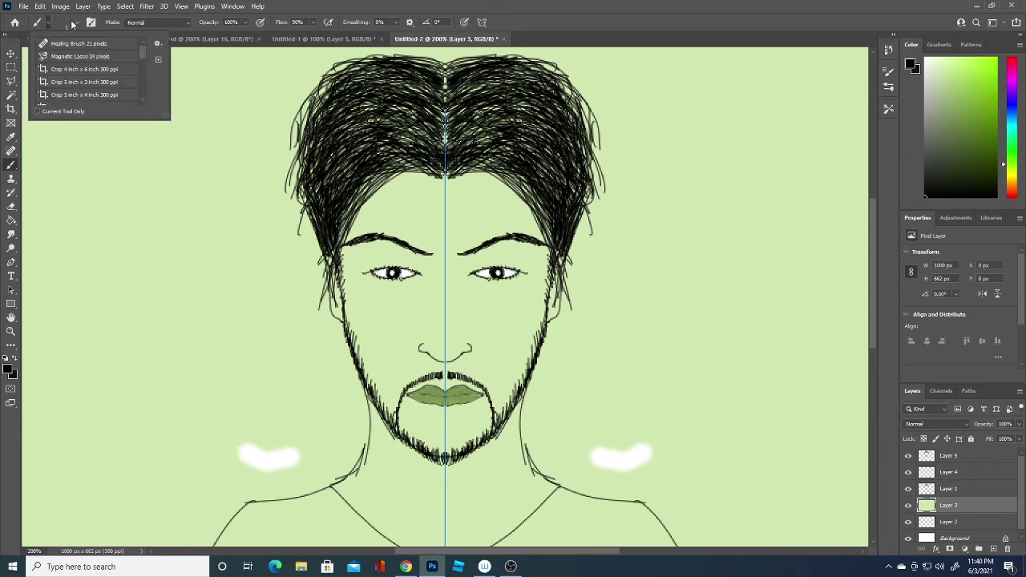
left_click(78, 25)
left_click(86, 186)
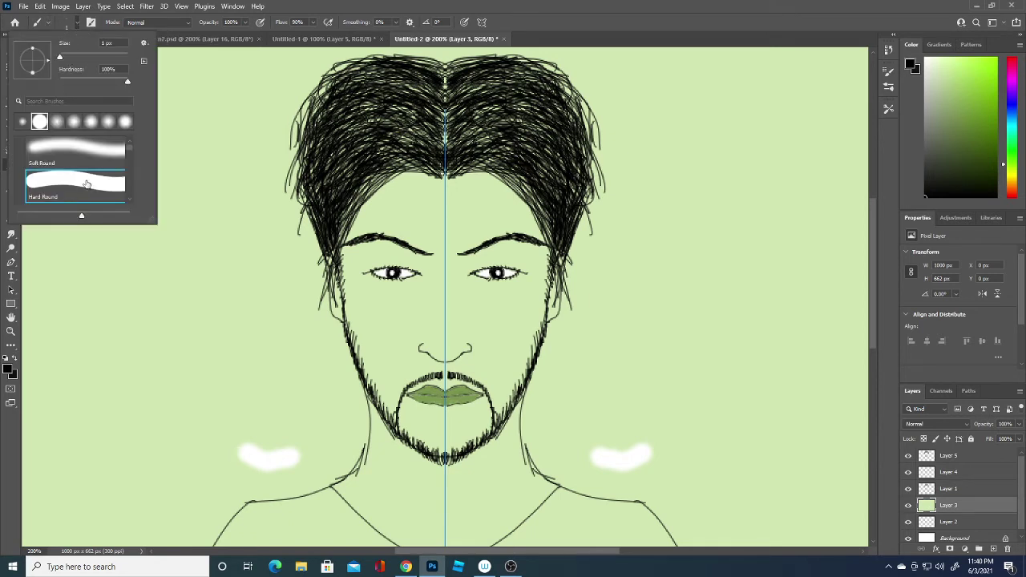
mouse_move(257, 457)
left_mouse_down()
mouse_move(286, 454)
mouse_move(296, 438)
mouse_move(284, 462)
mouse_move(323, 431)
mouse_move(305, 306)
left_mouse_up()
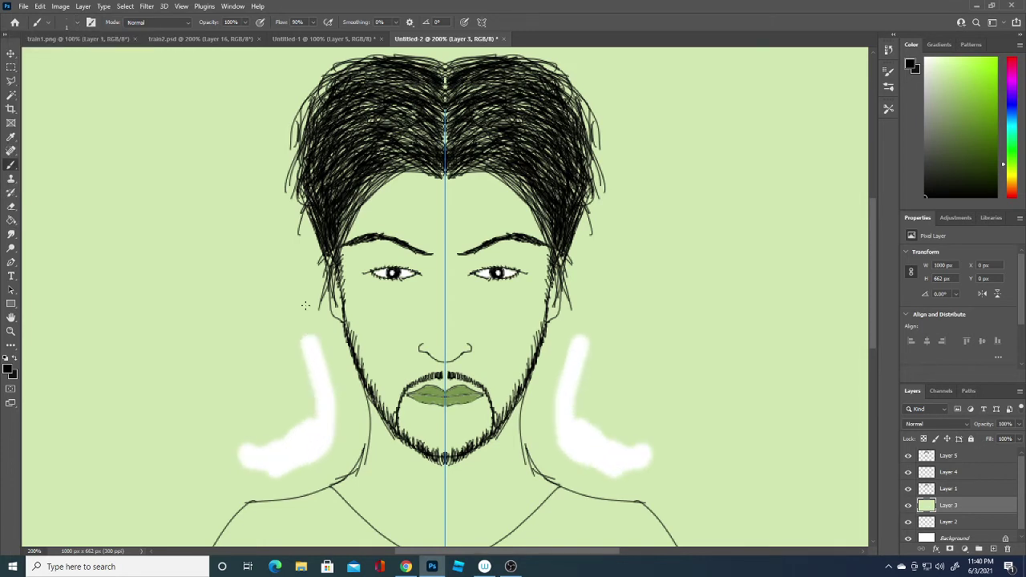
mouse_move(333, 343)
left_mouse_down()
mouse_move(357, 442)
mouse_move(332, 470)
mouse_move(236, 490)
mouse_move(308, 463)
mouse_move(337, 420)
mouse_move(340, 371)
mouse_move(312, 339)
mouse_move(335, 337)
mouse_move(329, 300)
mouse_move(286, 168)
mouse_move(295, 90)
mouse_move(331, 58)
mouse_move(570, 62)
mouse_move(687, 104)
mouse_move(714, 134)
left_mouse_up()
mouse_move(631, 483)
left_mouse_down()
mouse_move(655, 494)
mouse_move(684, 540)
mouse_move(663, 500)
left_mouse_up()
mouse_move(241, 477)
left_mouse_down()
mouse_move(294, 417)
mouse_move(314, 413)
left_mouse_up()
mouse_move(275, 453)
left_mouse_down()
mouse_move(208, 487)
mouse_move(294, 412)
mouse_move(245, 466)
left_mouse_up()
mouse_move(612, 425)
left_mouse_down()
mouse_move(593, 388)
mouse_move(661, 373)
left_mouse_up()
Paint mirrored white side strokes at 40 px, then thicker ones at 158 px.
left_click(78, 23)
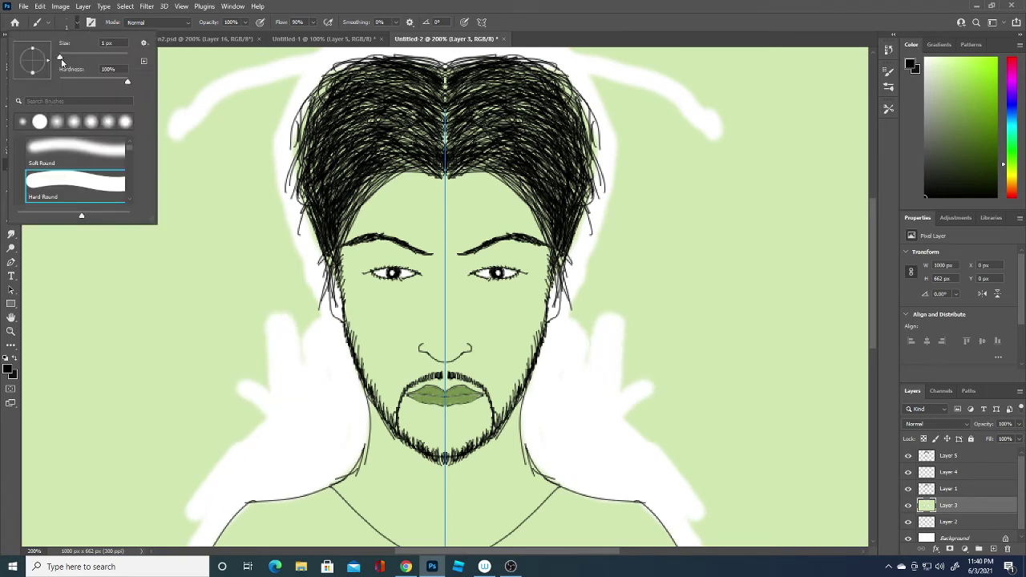
left_click_drag(61, 59, 71, 59)
left_click(149, 348)
left_click_drag(100, 473, 133, 305)
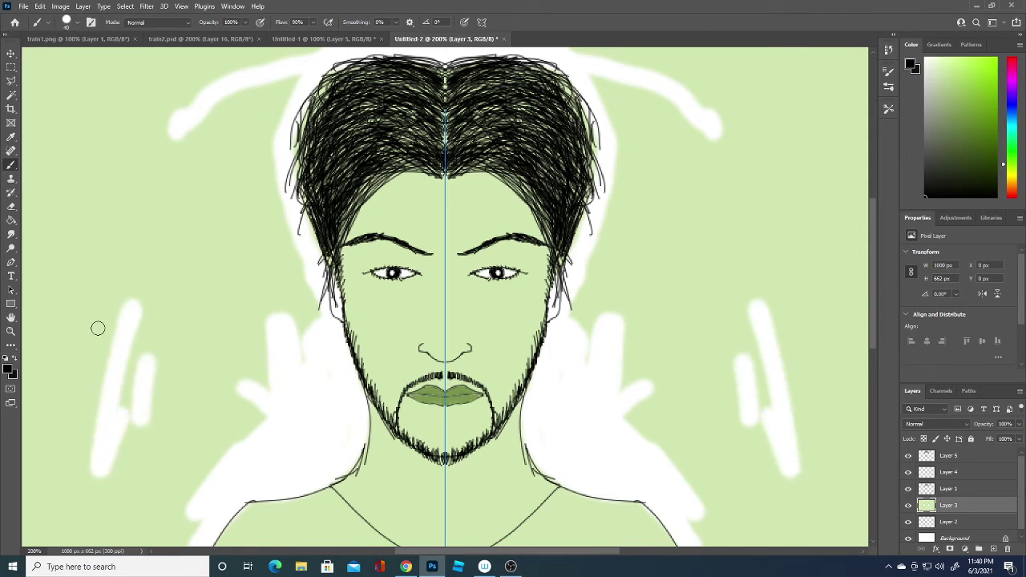
left_click(78, 23)
key("Return")
left_click_drag(140, 481, 177, 337)
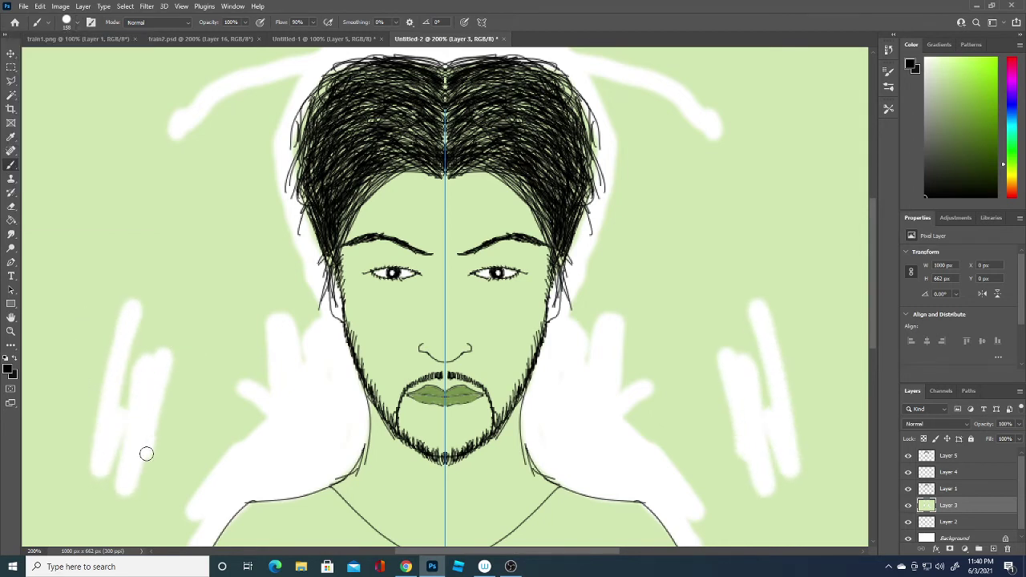
Paint a broad 275 px white zigzag, then shrink the brush back to 1 px.
left_click(78, 24)
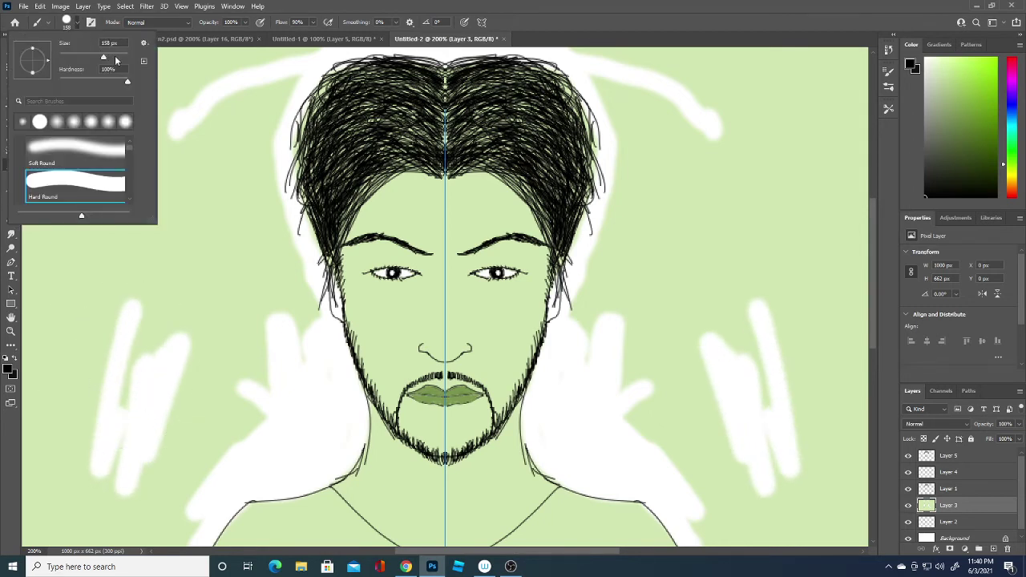
key("Return")
left_click_drag(118, 449, 52, 311)
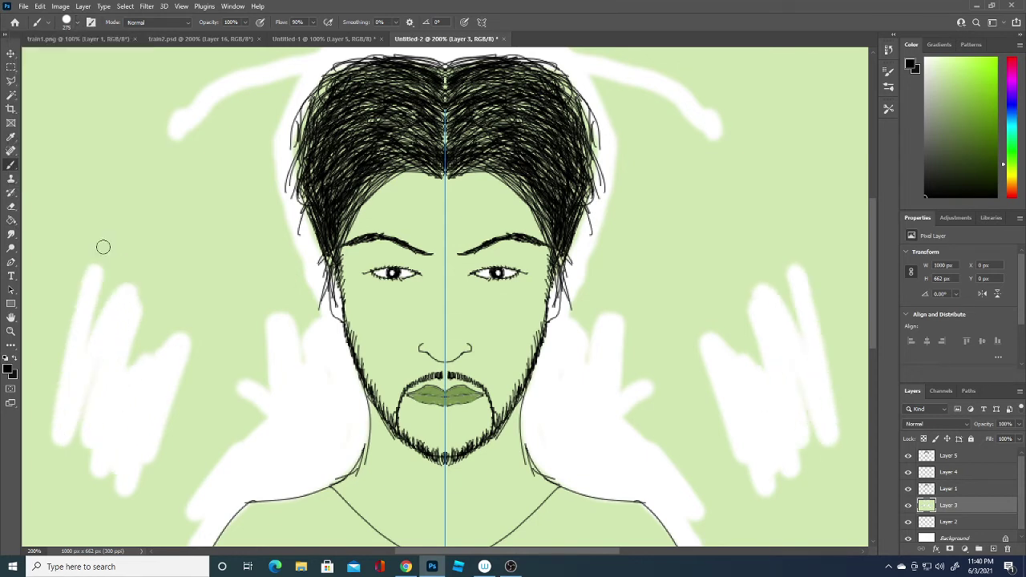
left_click(78, 24)
left_click_drag(96, 56, 57, 57)
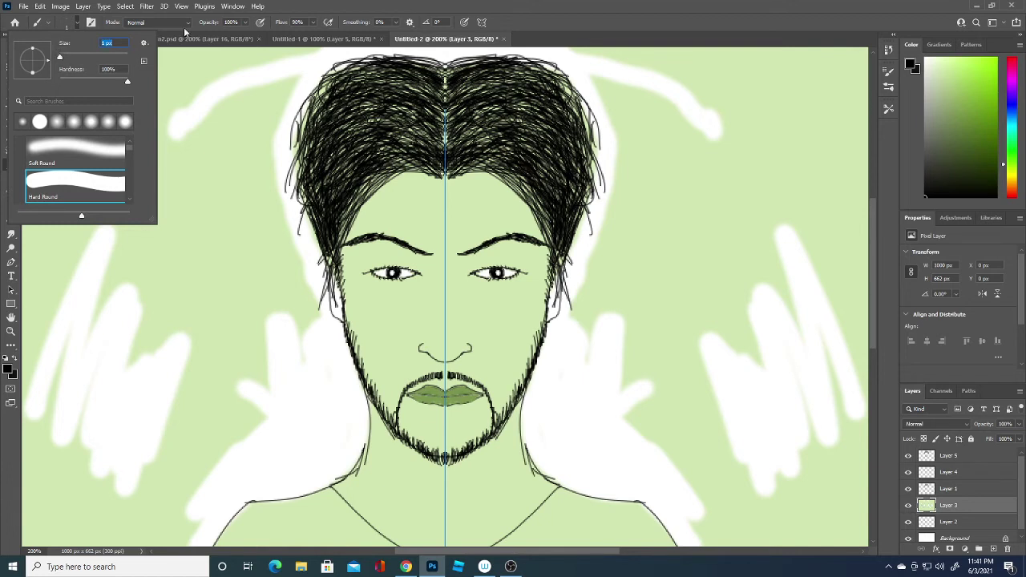
left_click(53, 274)
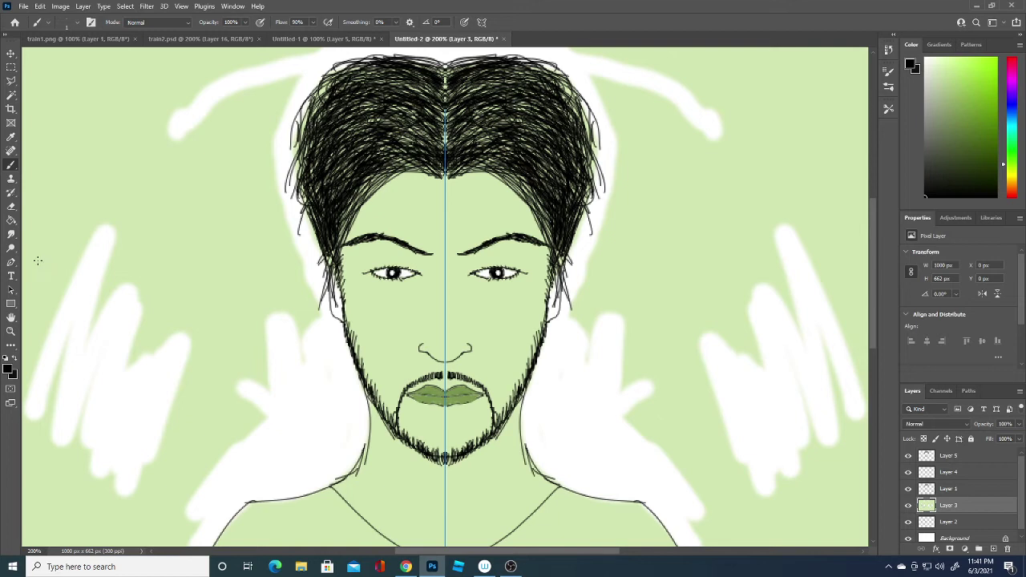
left_click(11, 208)
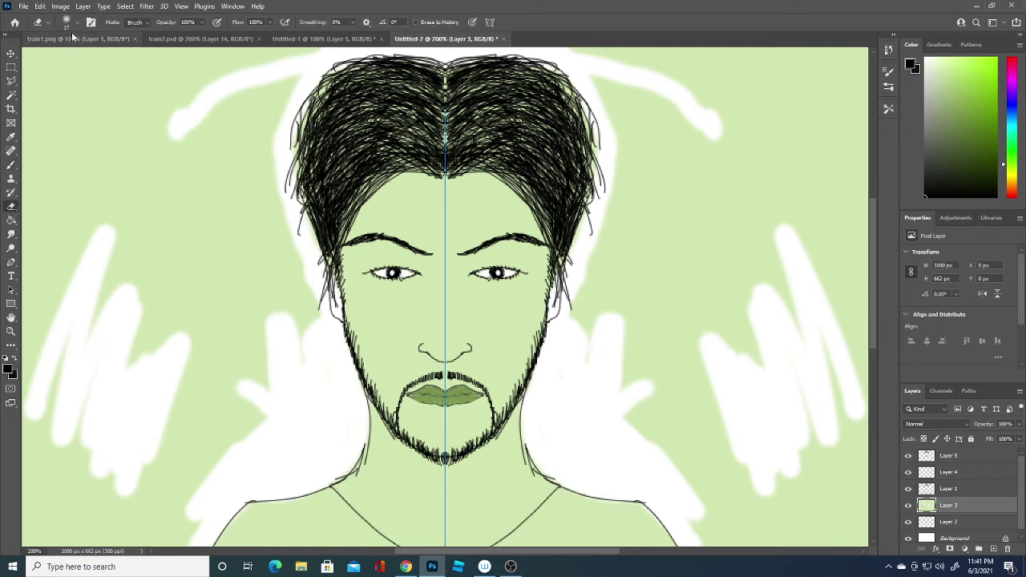
Erase the side green with a large soft eraser (about 111 px, 0% hardness), mirrored.
left_click(77, 23)
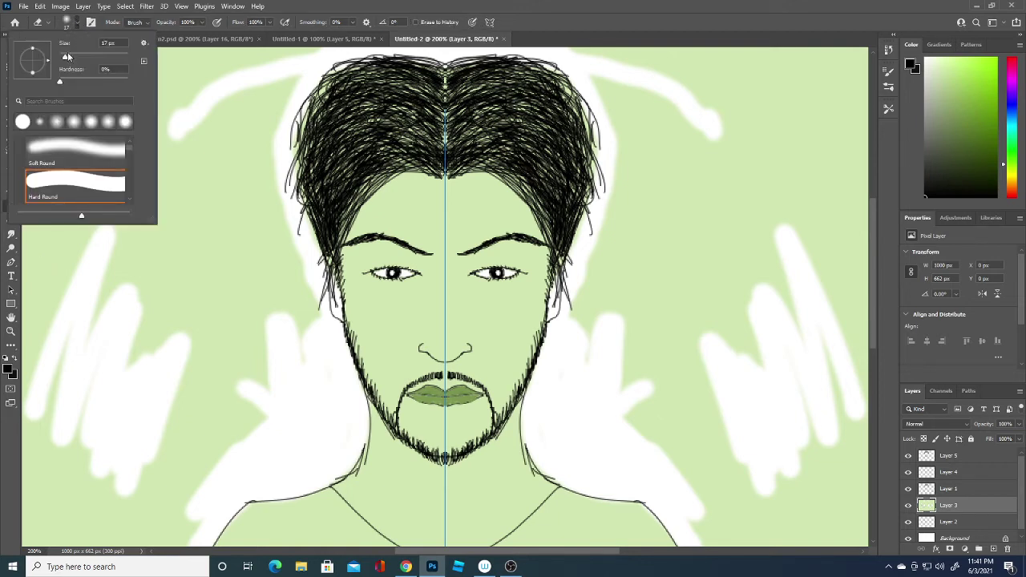
left_click_drag(65, 56, 93, 52)
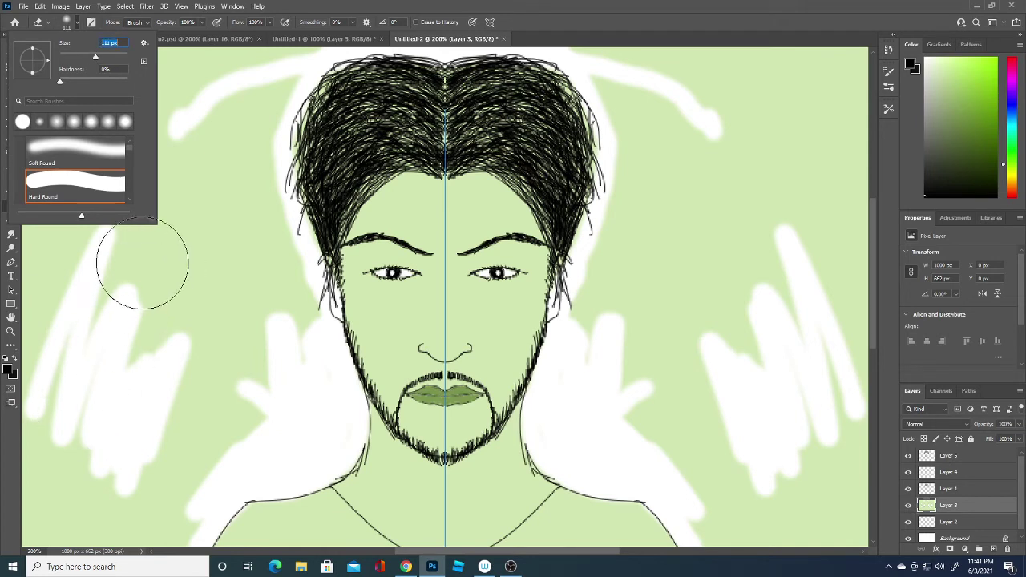
mouse_move(174, 222)
left_mouse_down()
mouse_move(170, 231)
mouse_move(119, 176)
mouse_move(51, 207)
mouse_move(73, 114)
mouse_move(119, 209)
mouse_move(50, 481)
mouse_move(129, 497)
mouse_move(165, 470)
mouse_move(188, 431)
mouse_move(227, 337)
mouse_move(207, 341)
mouse_move(178, 371)
mouse_move(254, 371)
mouse_move(241, 168)
mouse_move(268, 41)
mouse_move(261, 378)
left_mouse_up()
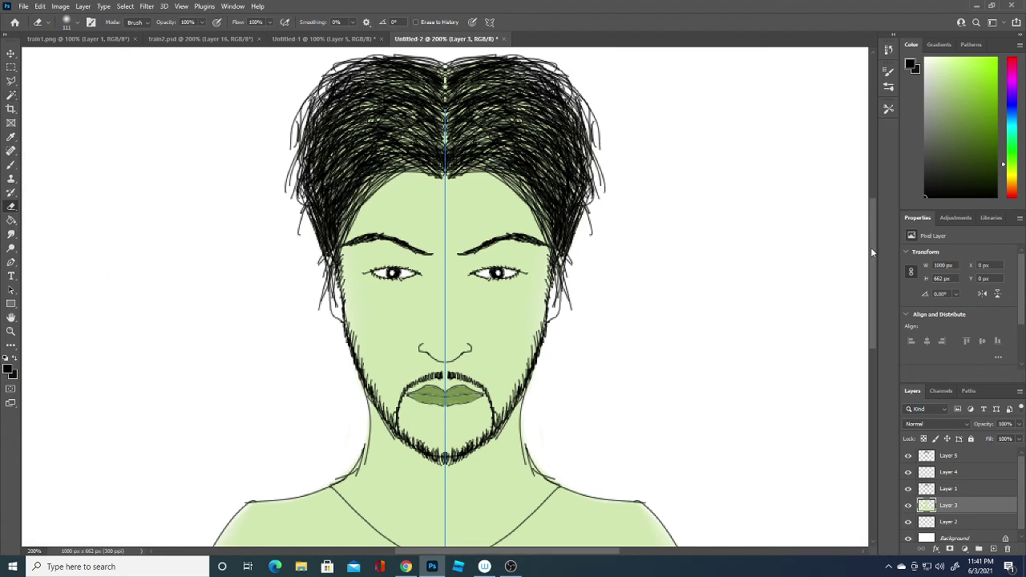
key("ctrl+minus")
key("ctrl+minus")
key("ctrl+minus")
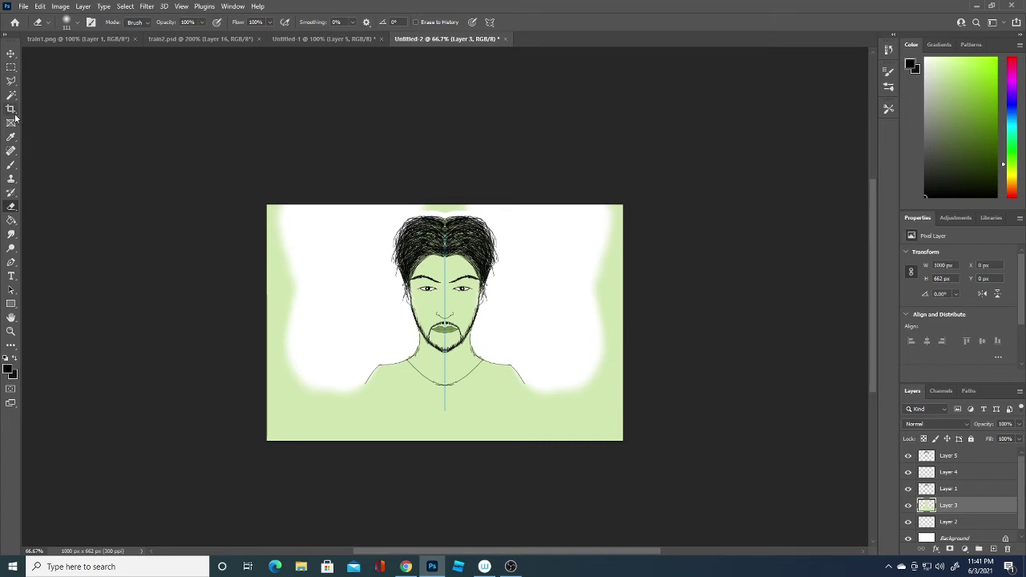
On Layer 5, draw the shoulder lines down to the canvas bottom plus short left and right arm strokes.
left_click(12, 163)
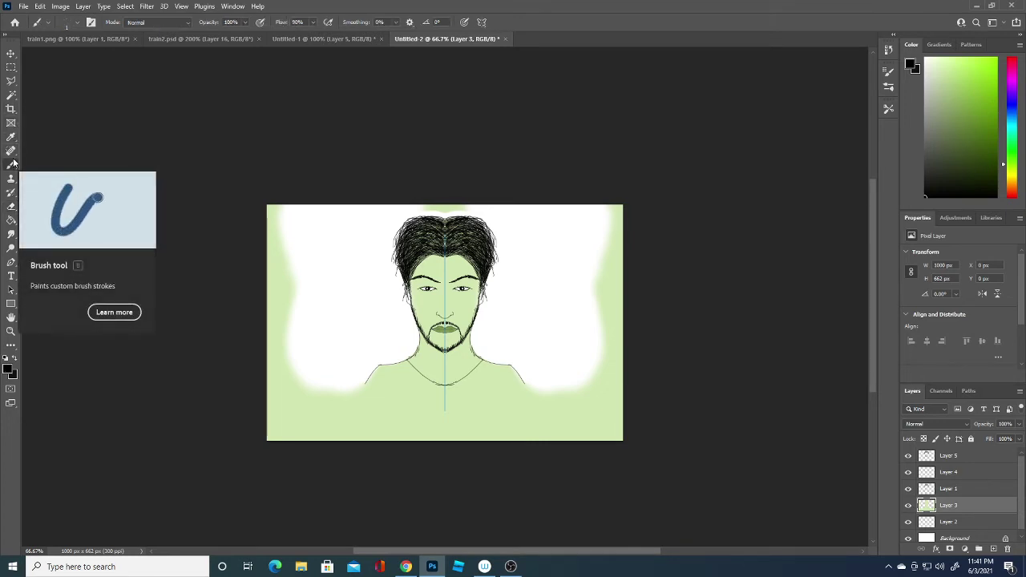
left_click(975, 457)
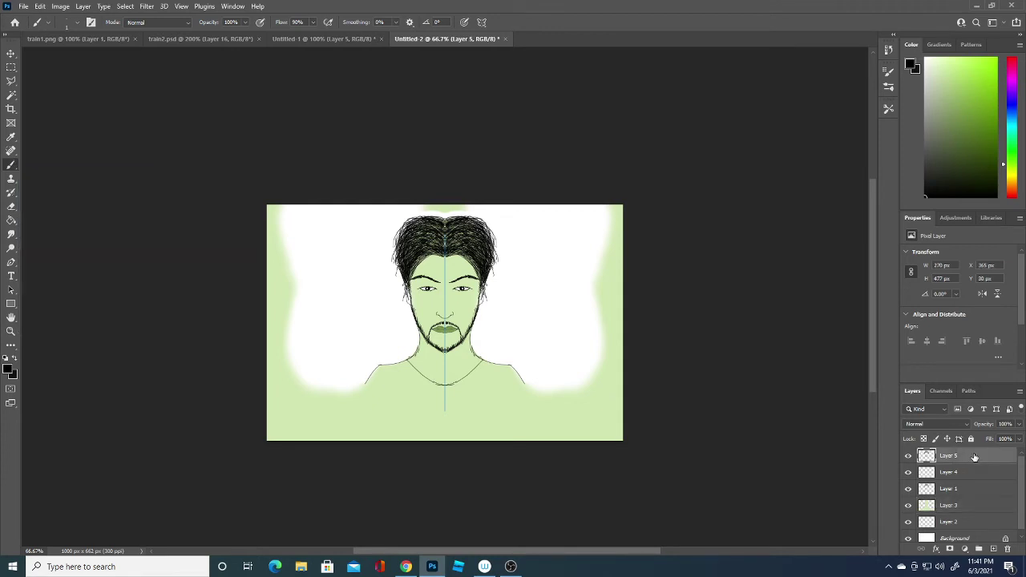
left_click_drag(365, 384, 354, 404)
mouse_move(533, 403)
left_mouse_down()
mouse_move(537, 439)
mouse_move(494, 456)
left_mouse_up()
left_click_drag(388, 413, 389, 442)
left_click_drag(503, 420, 500, 433)
Draw a neckline curve, then paint the leftover green edges and top patch white on Layer 3.
left_click_drag(408, 363, 446, 387)
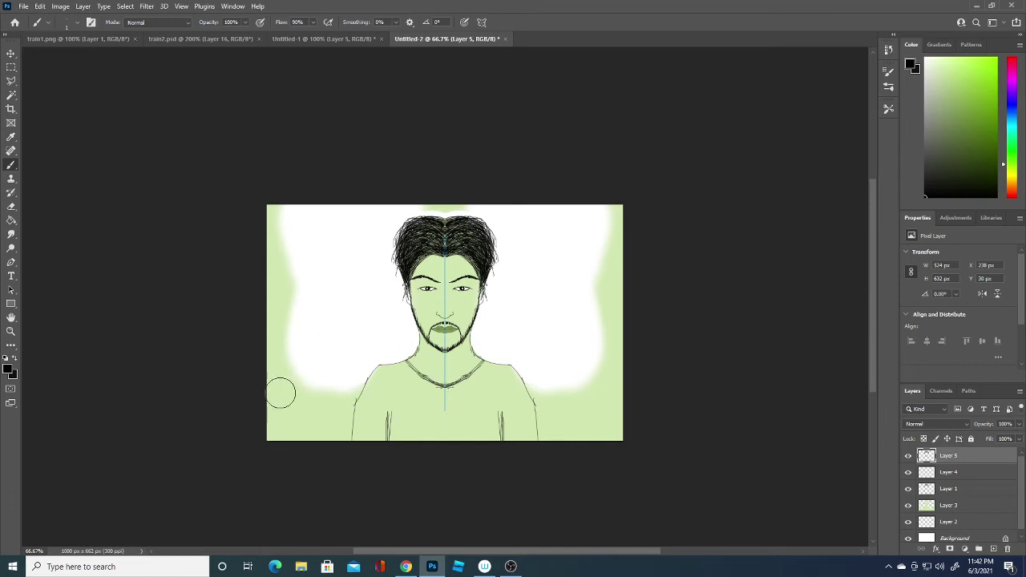
left_click(972, 502)
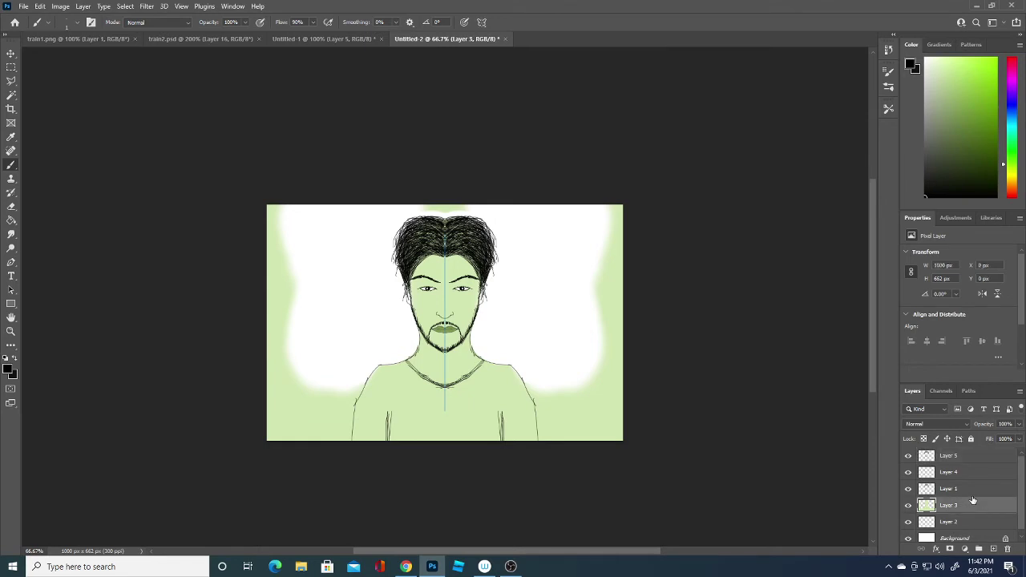
mouse_move(293, 377)
left_mouse_down()
mouse_move(310, 268)
mouse_move(259, 241)
left_mouse_up()
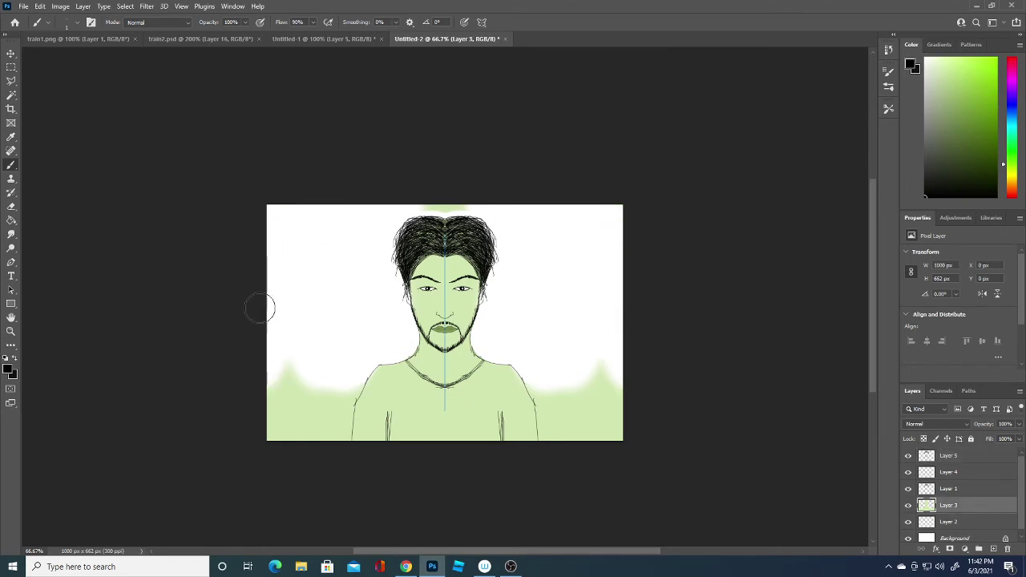
mouse_move(259, 305)
left_mouse_down()
mouse_move(328, 436)
mouse_move(350, 366)
left_mouse_up()
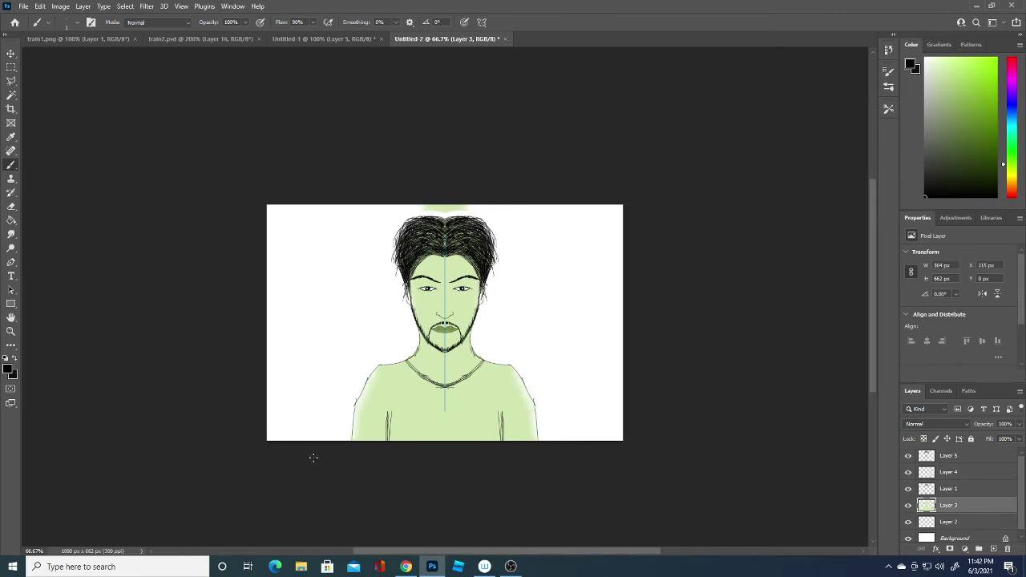
left_click_drag(465, 185, 449, 195)
Add a new layer and paint dark green fold strokes on the arms.
left_click(11, 367)
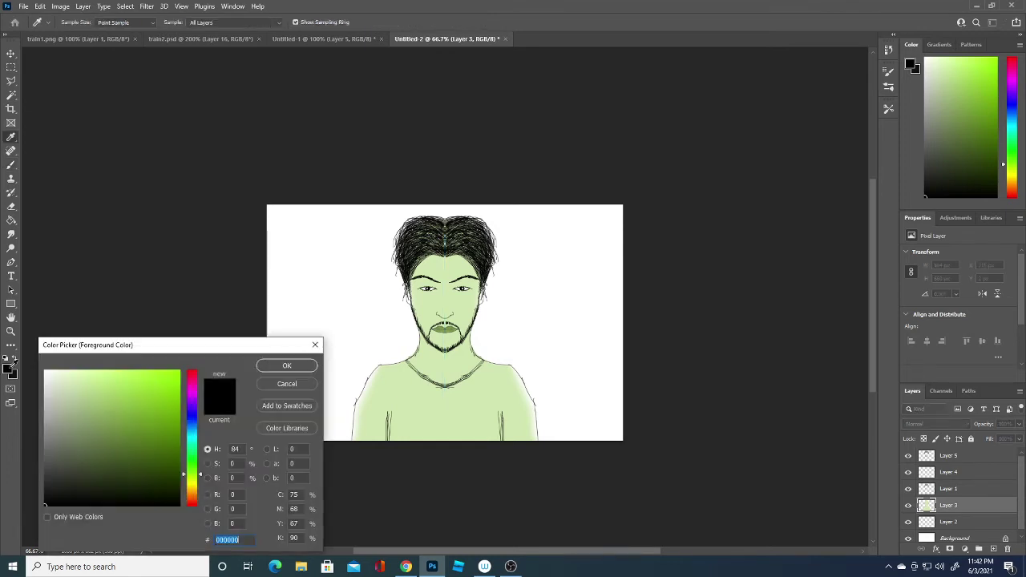
left_click(156, 464)
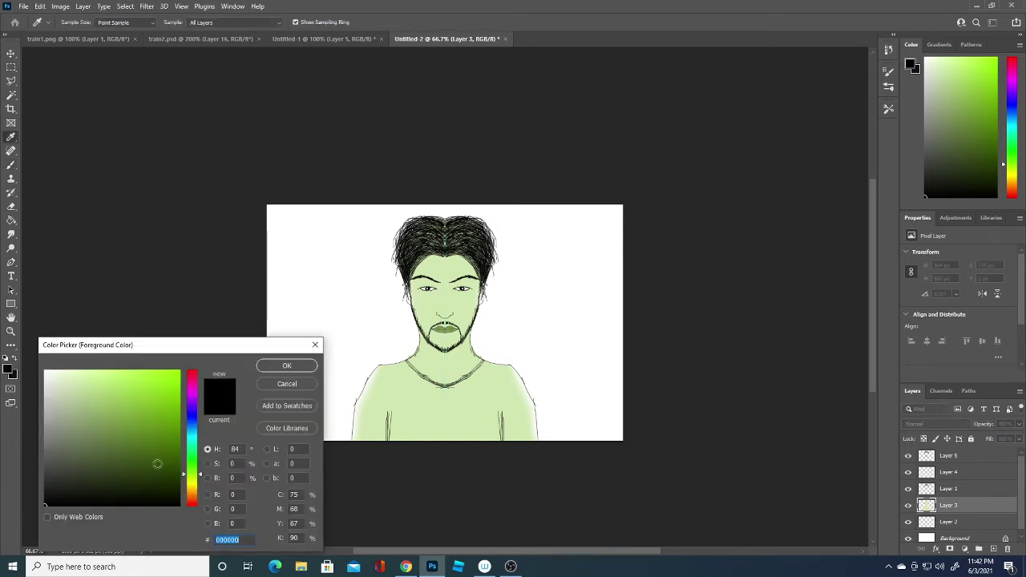
left_click(286, 364)
left_click(994, 548)
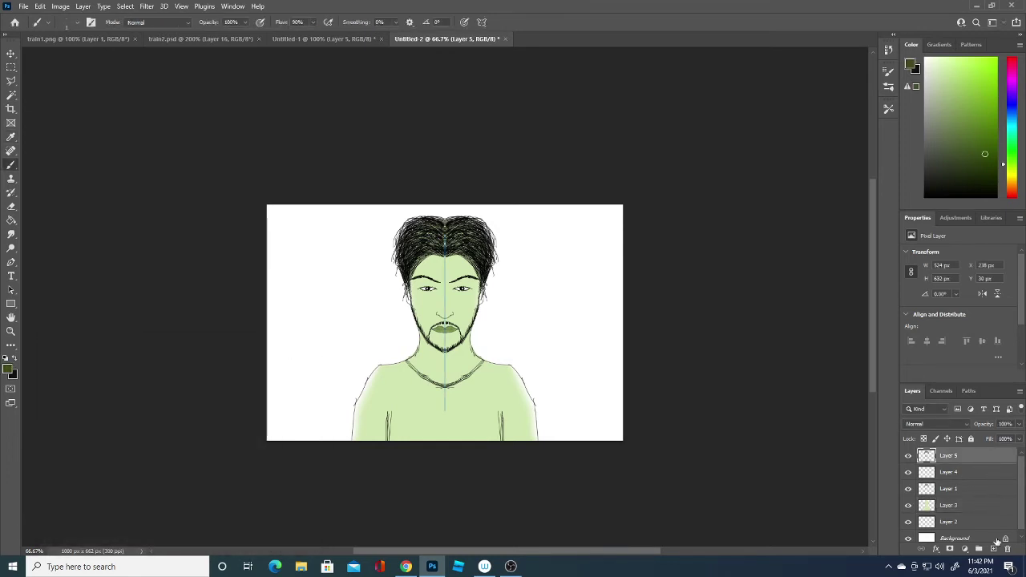
mouse_move(371, 407)
left_mouse_down()
mouse_move(368, 431)
mouse_move(366, 417)
left_mouse_up()
Switch to a darker green and set the brush to 18 px.
left_click(8, 370)
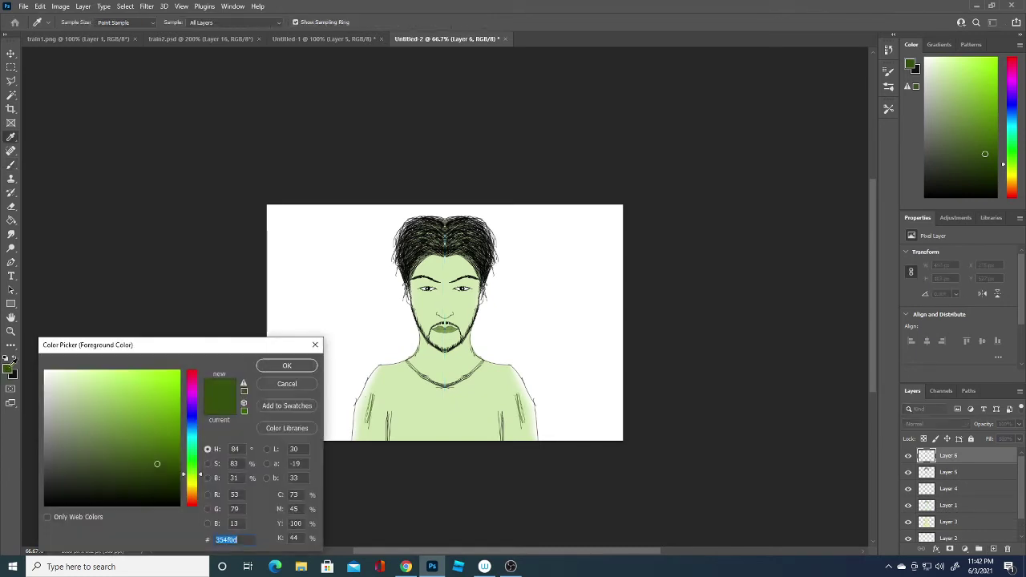
left_click(151, 471)
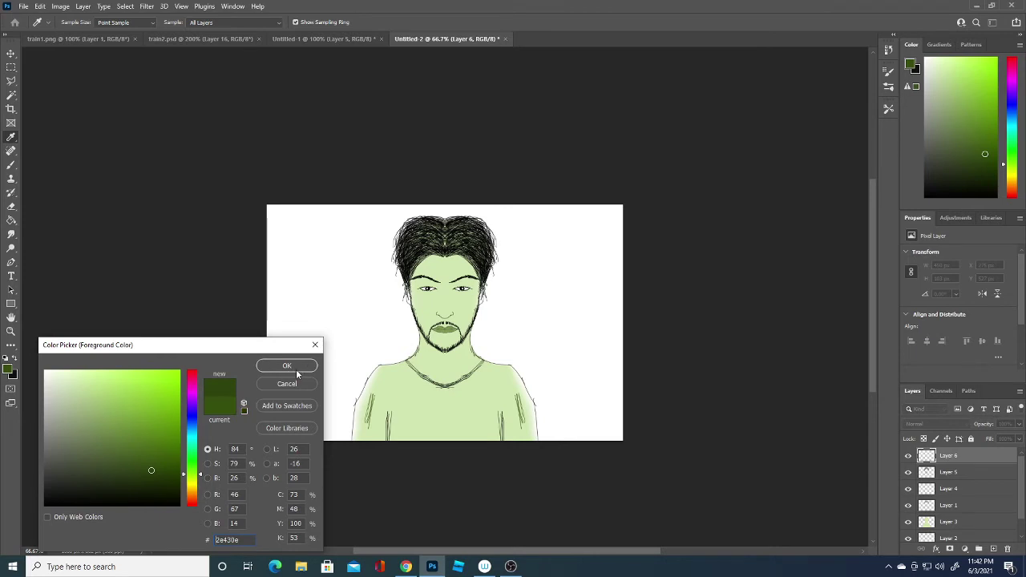
left_click(296, 368)
key("b")
left_click(77, 23)
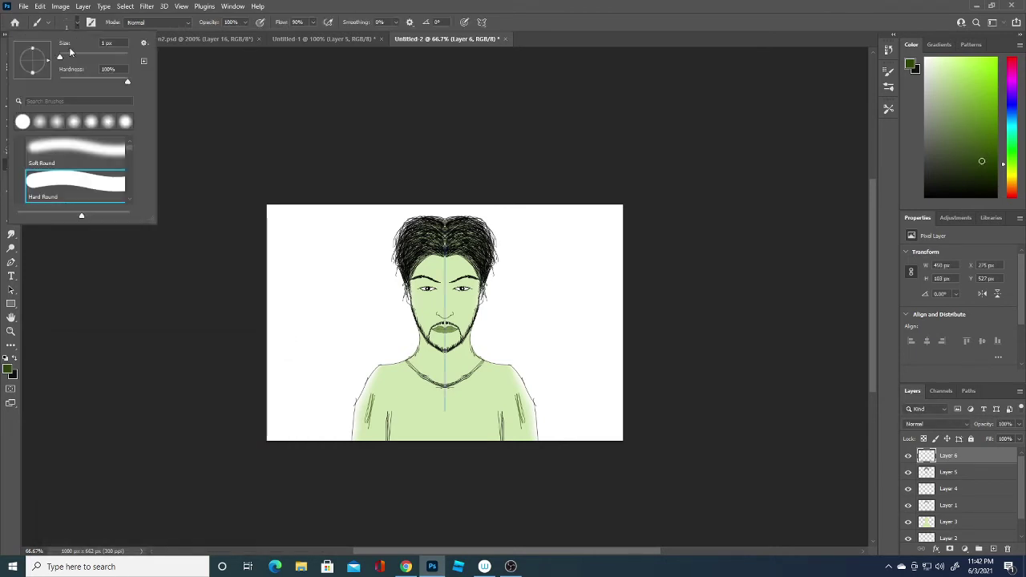
left_click_drag(60, 56, 65, 57)
Sample the shirt's light green and darken it to muted green 9cb07e.
left_click(8, 369)
left_click(370, 423)
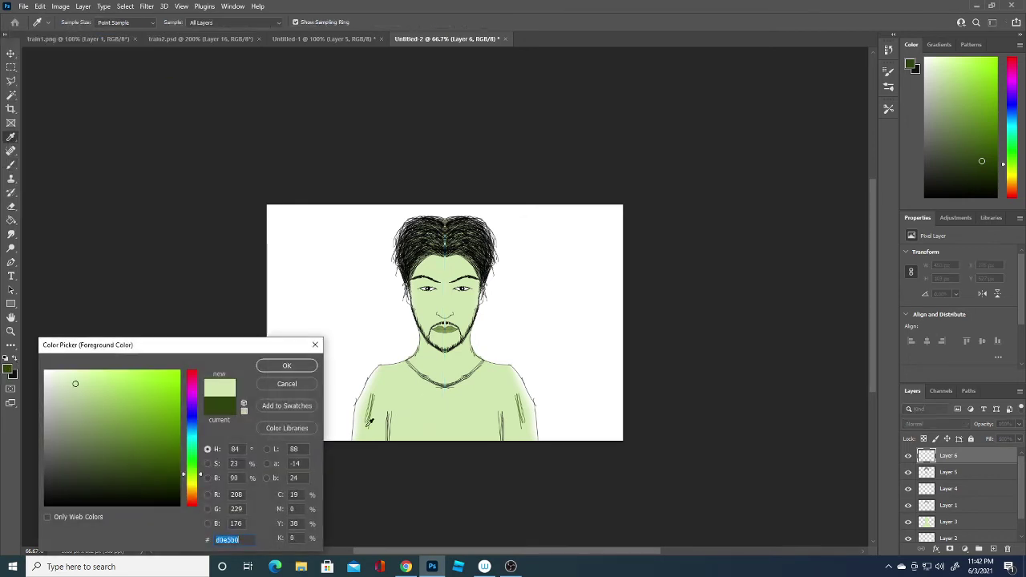
left_click(82, 412)
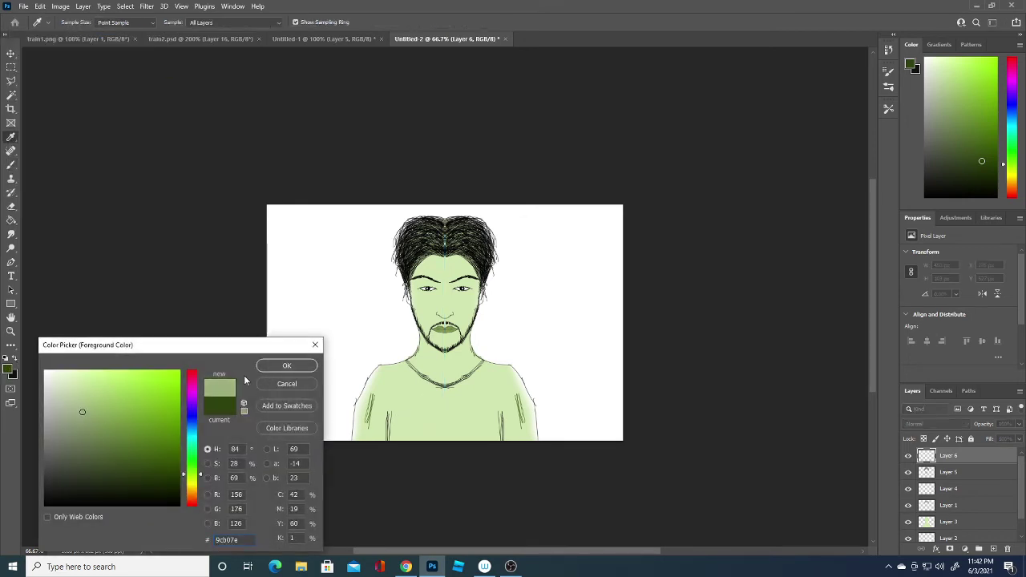
Brush muted green over both shoulders and fill the chest under the necklace on Layer 6.
left_click(272, 364)
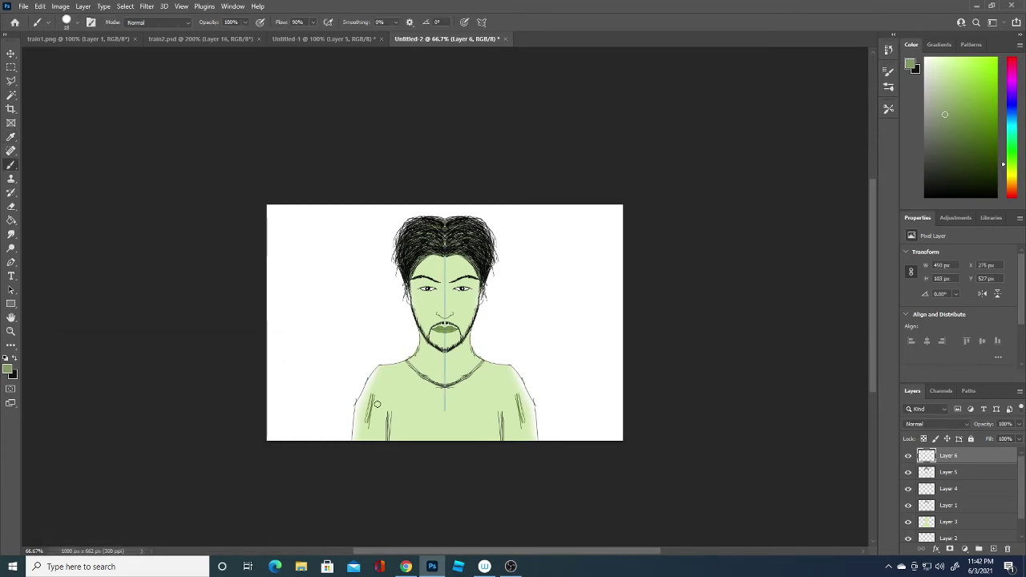
left_click_drag(375, 396, 371, 423)
left_click_drag(514, 396, 520, 425)
mouse_move(369, 423)
left_mouse_down()
mouse_move(360, 397)
mouse_move(356, 441)
mouse_move(375, 407)
mouse_move(382, 437)
mouse_move(377, 384)
mouse_move(359, 407)
mouse_move(377, 370)
mouse_move(388, 411)
mouse_move(393, 379)
mouse_move(393, 429)
mouse_move(386, 406)
mouse_move(389, 425)
mouse_move(404, 409)
mouse_move(398, 371)
mouse_move(405, 437)
mouse_move(416, 401)
mouse_move(421, 440)
mouse_move(427, 401)
mouse_move(436, 441)
mouse_move(439, 422)
mouse_move(424, 419)
mouse_move(418, 401)
mouse_move(426, 404)
mouse_move(408, 382)
mouse_move(381, 383)
mouse_move(385, 372)
left_mouse_up()
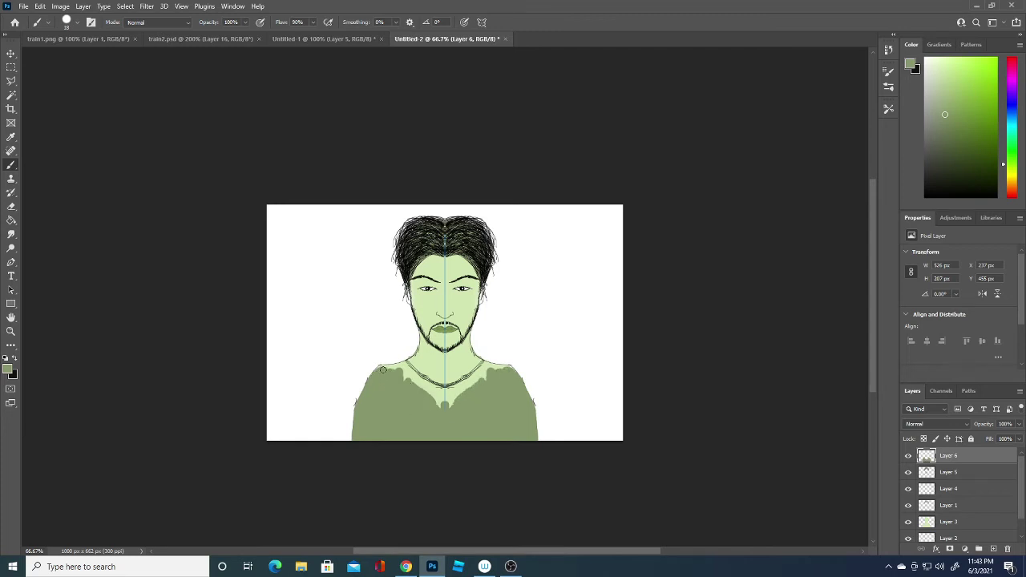
left_click_drag(385, 370, 402, 369)
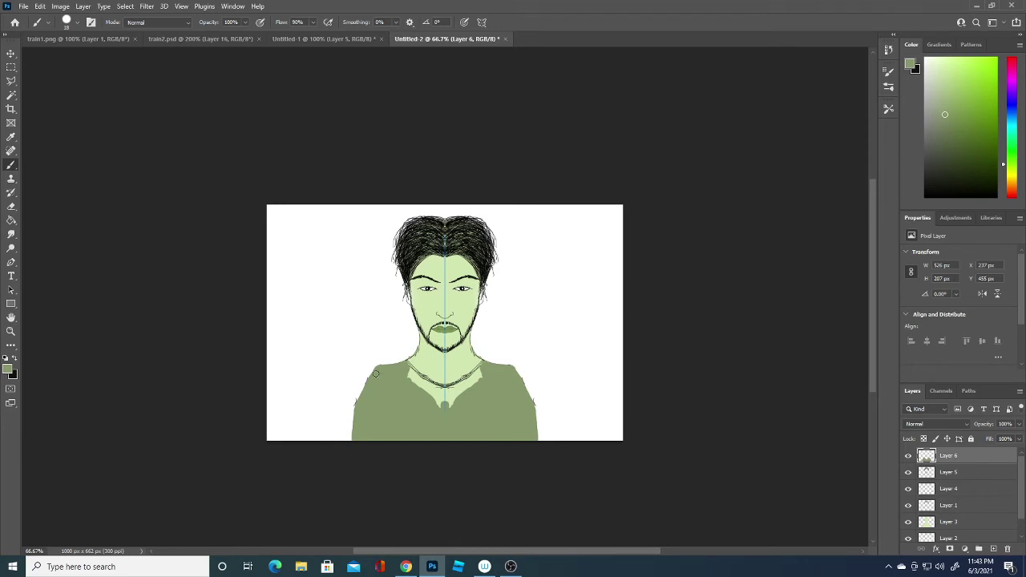
mouse_move(399, 378)
left_mouse_down()
mouse_move(446, 401)
mouse_move(475, 377)
left_mouse_up()
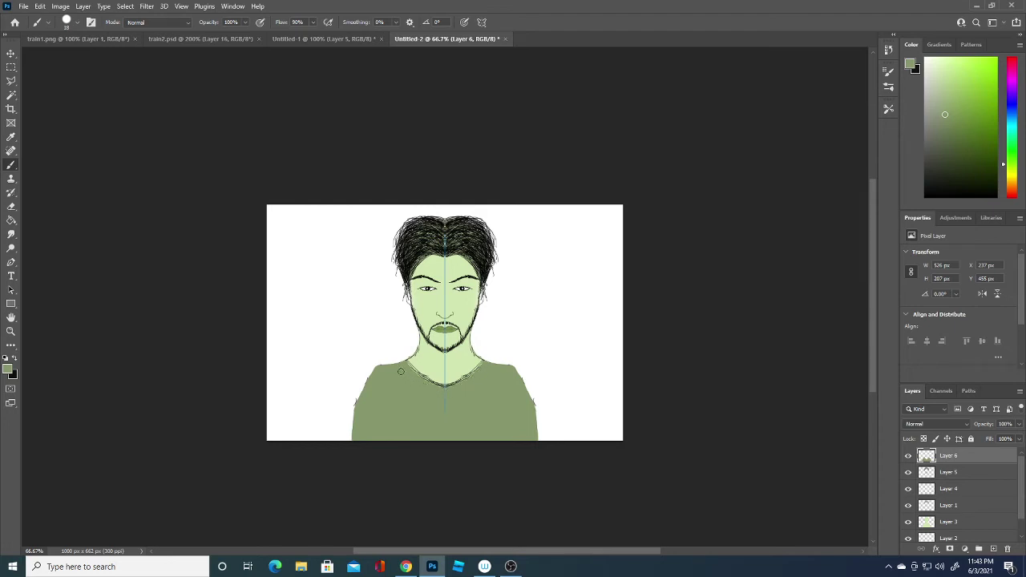
left_click_drag(400, 371, 394, 373)
Set the foreground to black, try a thick mirrored shirt line, then undo it.
key("i")
left_click(8, 367)
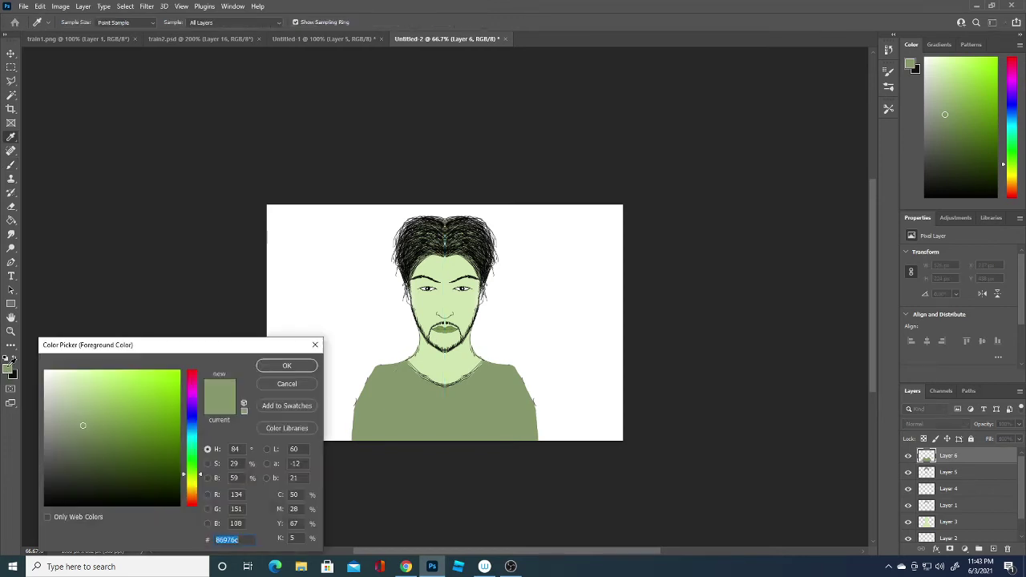
left_click(49, 499)
left_click(280, 367)
key("b")
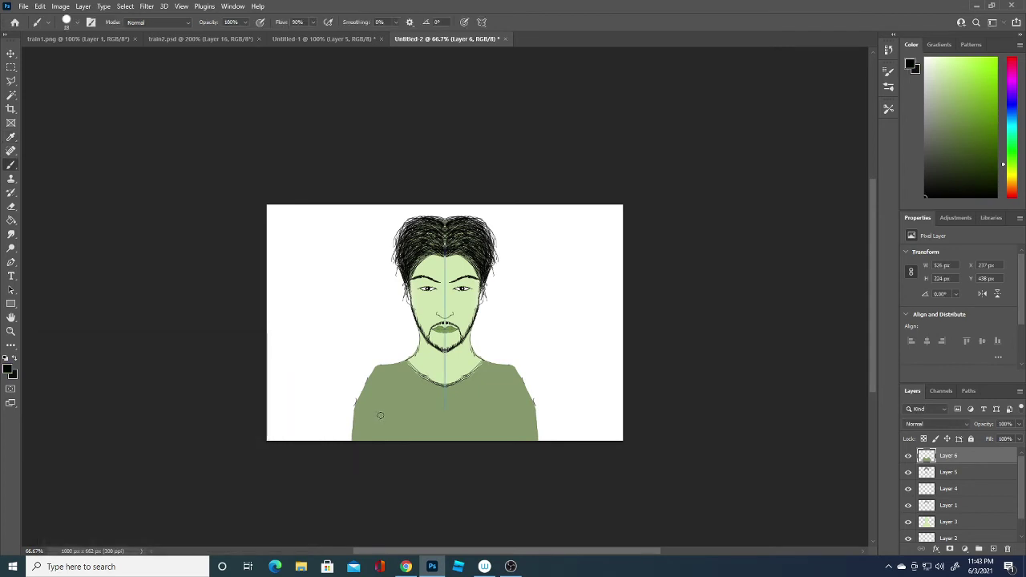
left_click_drag(388, 404, 388, 435)
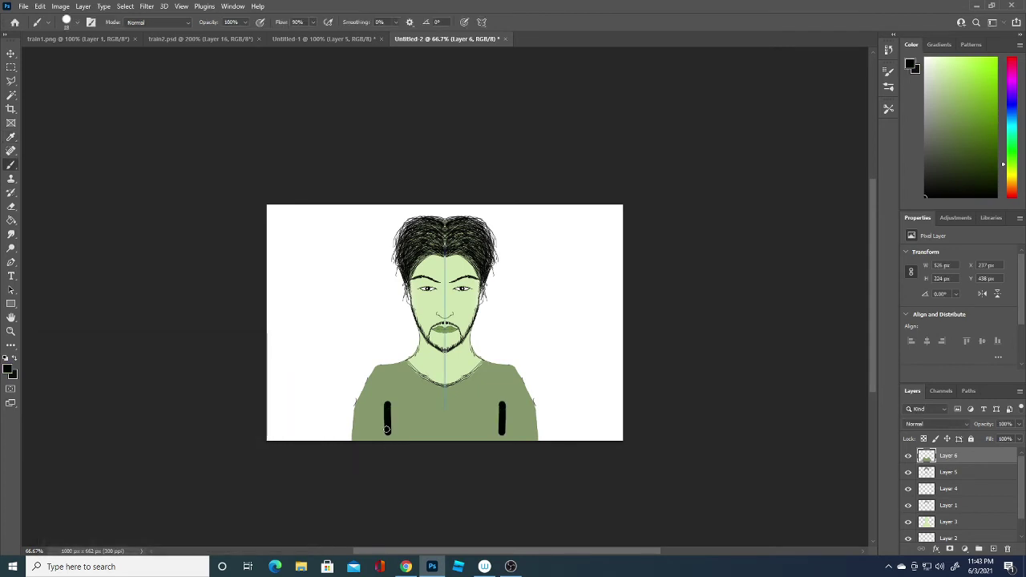
key("ctrl+z")
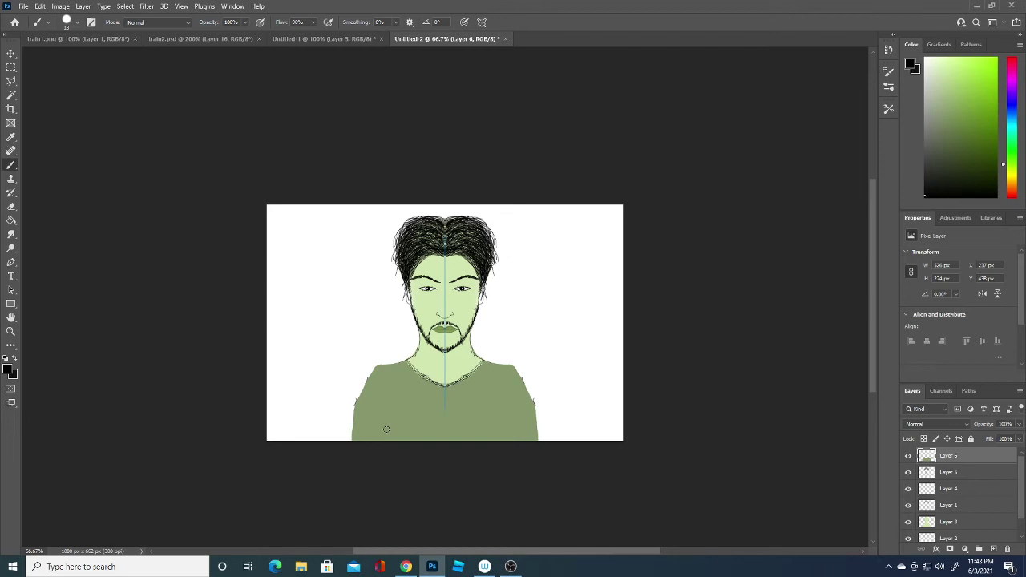
Shrink the brush to 1 px and draw a thin crease line on a new layer.
left_click(78, 21)
left_click_drag(67, 56, 55, 53)
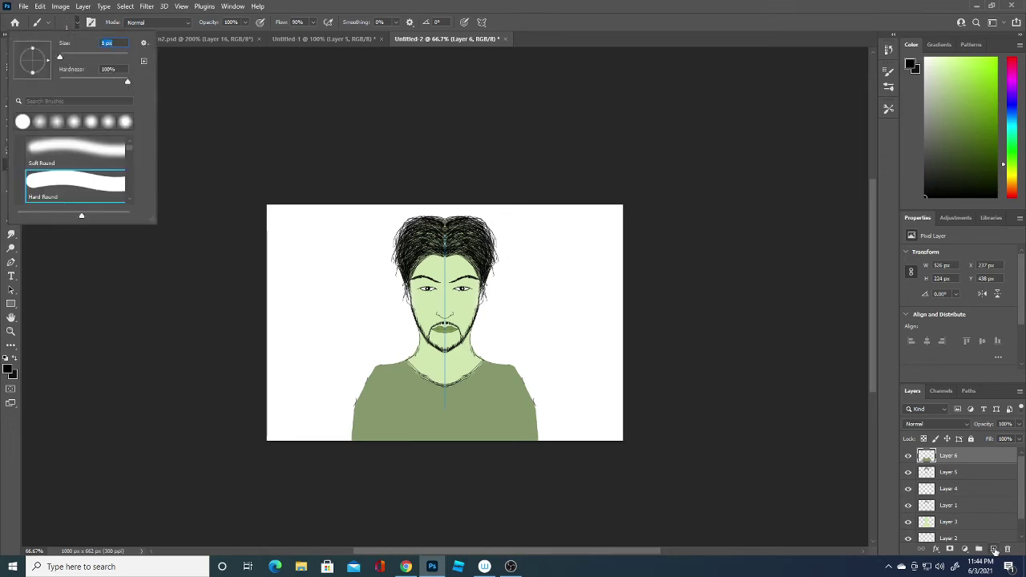
left_click(993, 548)
mouse_move(391, 400)
left_mouse_down()
mouse_move(390, 441)
mouse_move(386, 433)
left_mouse_up()
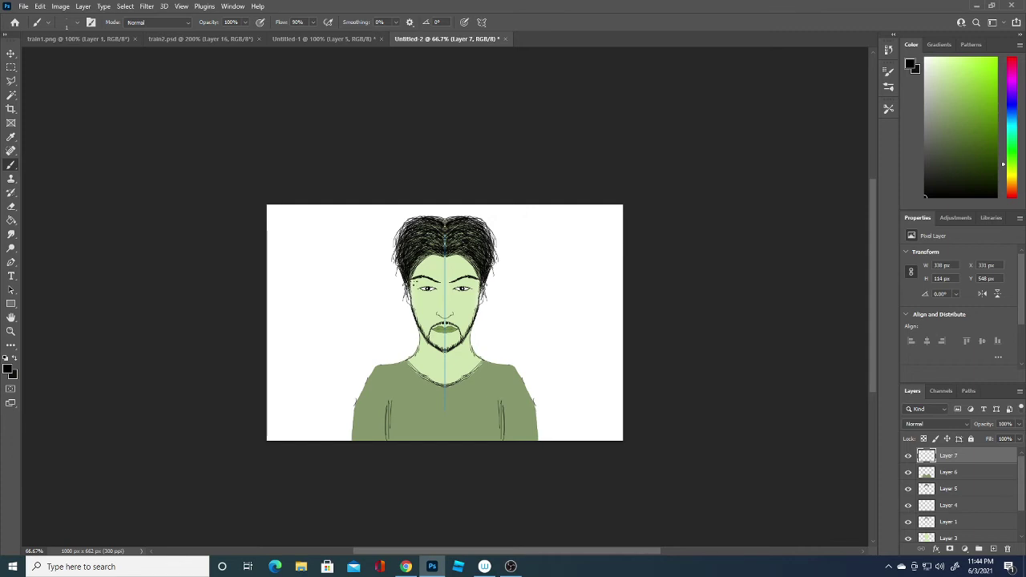
Set the foreground colour to black after briefly sampling the face green.
left_click(8, 369)
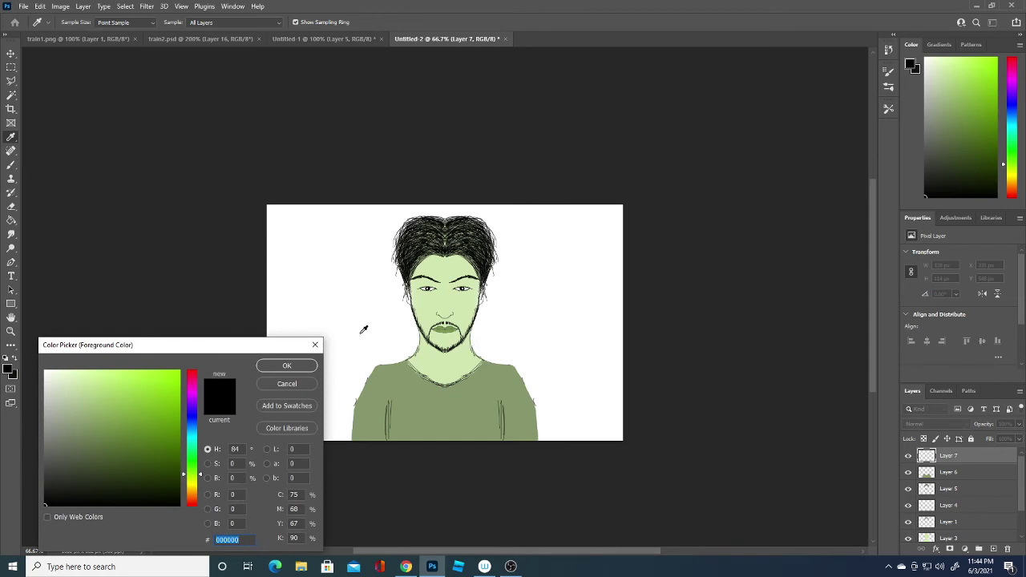
left_click(432, 301)
left_click(286, 365)
key("b")
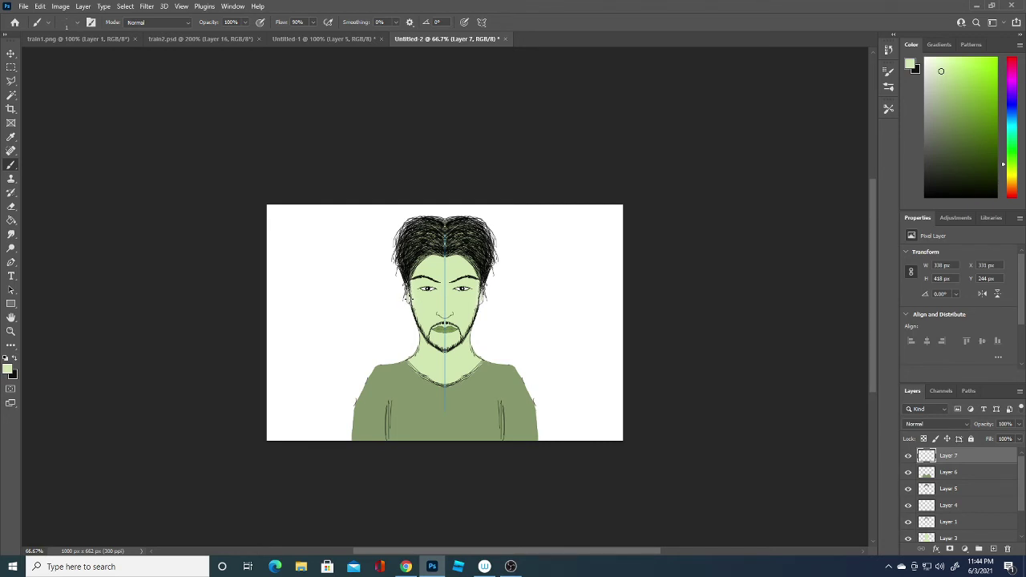
left_click(8, 369)
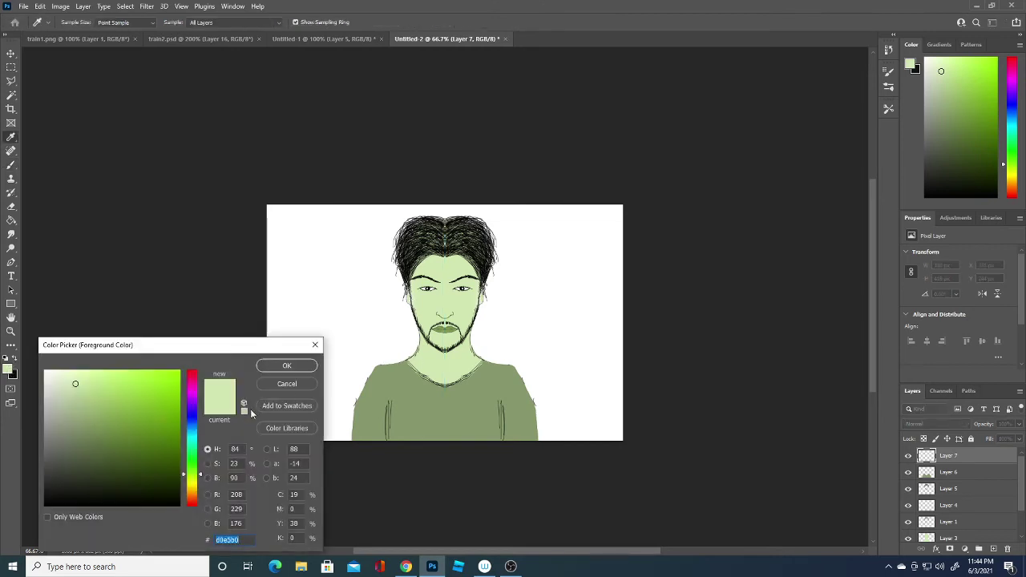
left_click_drag(142, 473, 32, 538)
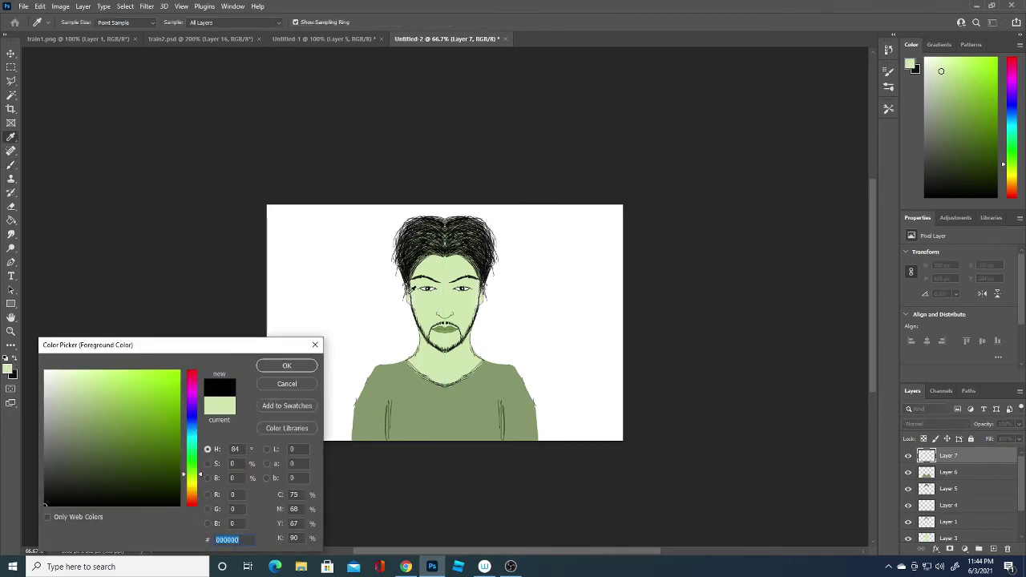
left_click(219, 408)
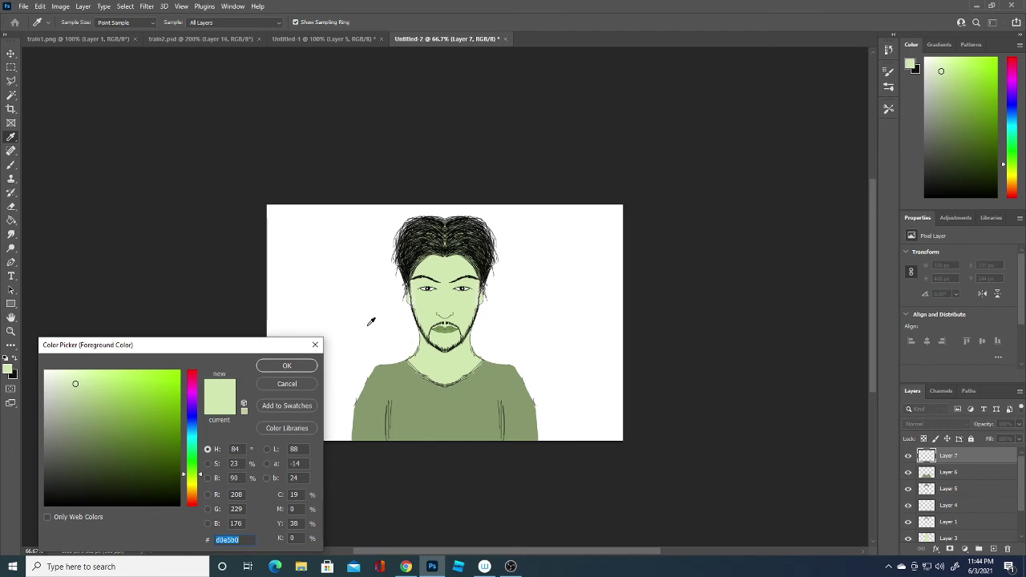
left_click(84, 478)
left_click(272, 367)
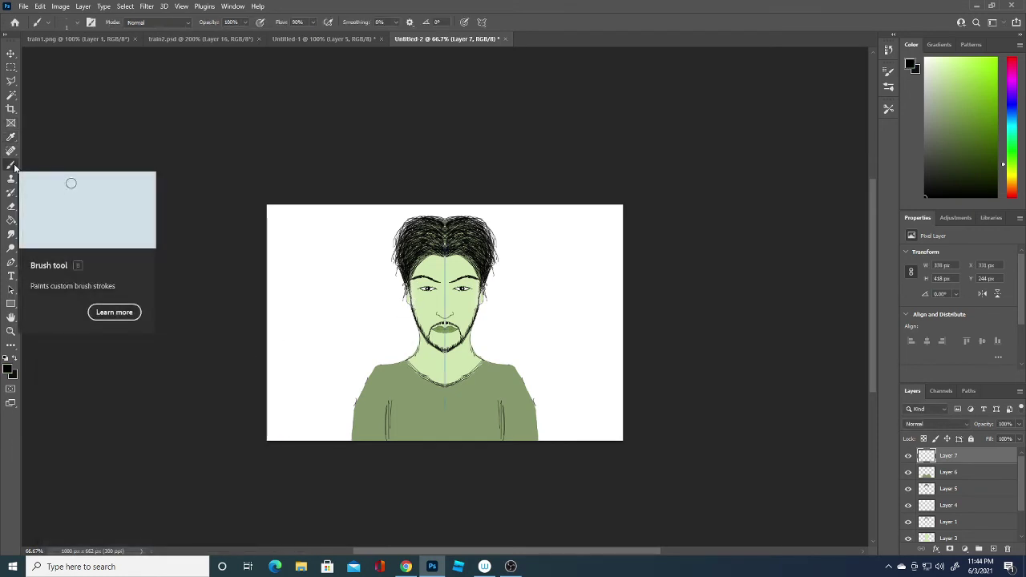
On new Layer 8, sketch strokes beside the face, shade shirt edges and mark the centre.
left_click(994, 549)
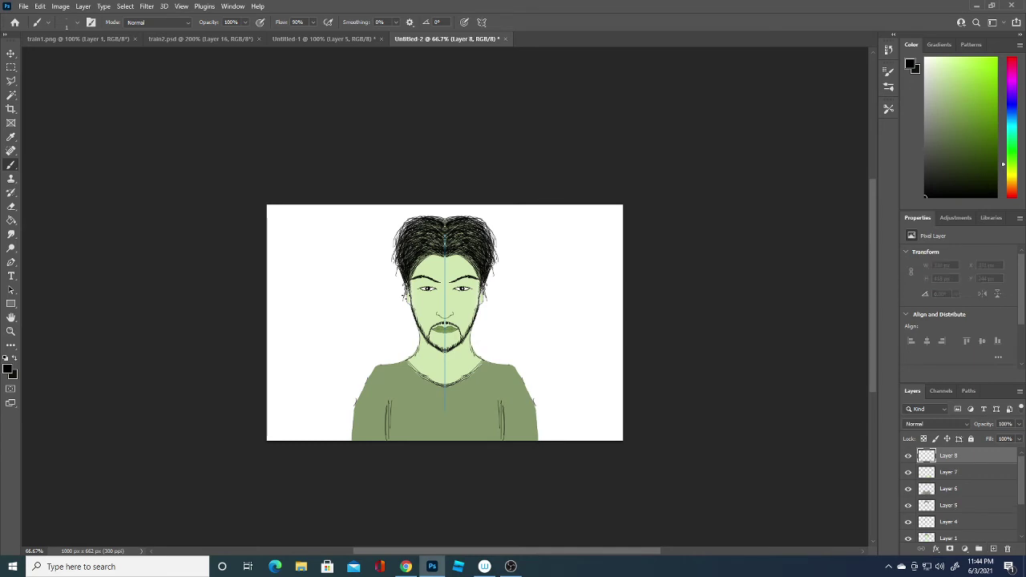
left_click_drag(405, 294, 409, 303)
left_click_drag(482, 289, 482, 304)
mouse_move(354, 439)
left_mouse_down()
mouse_move(368, 378)
mouse_move(407, 360)
left_mouse_up()
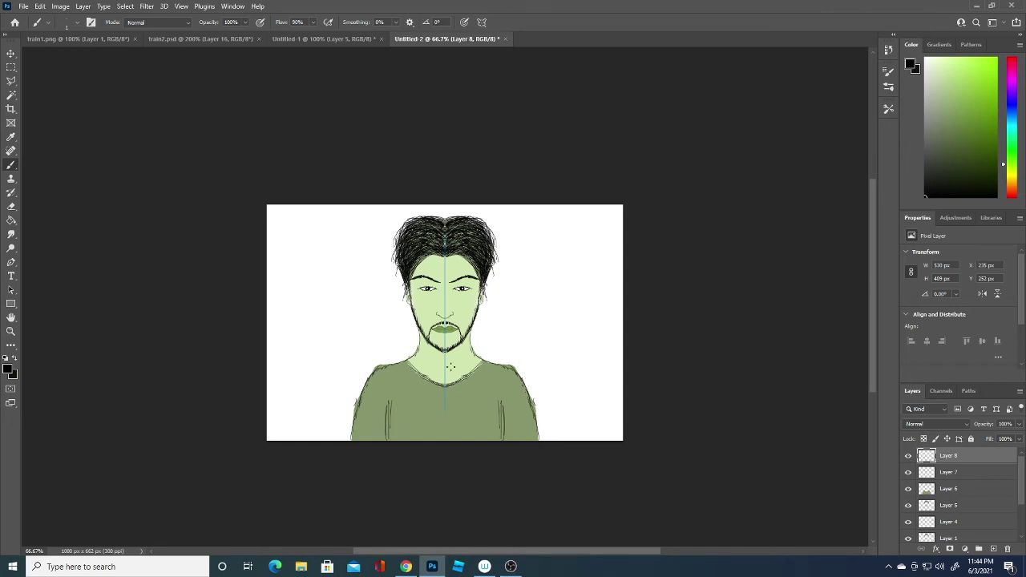
left_click_drag(440, 391, 445, 439)
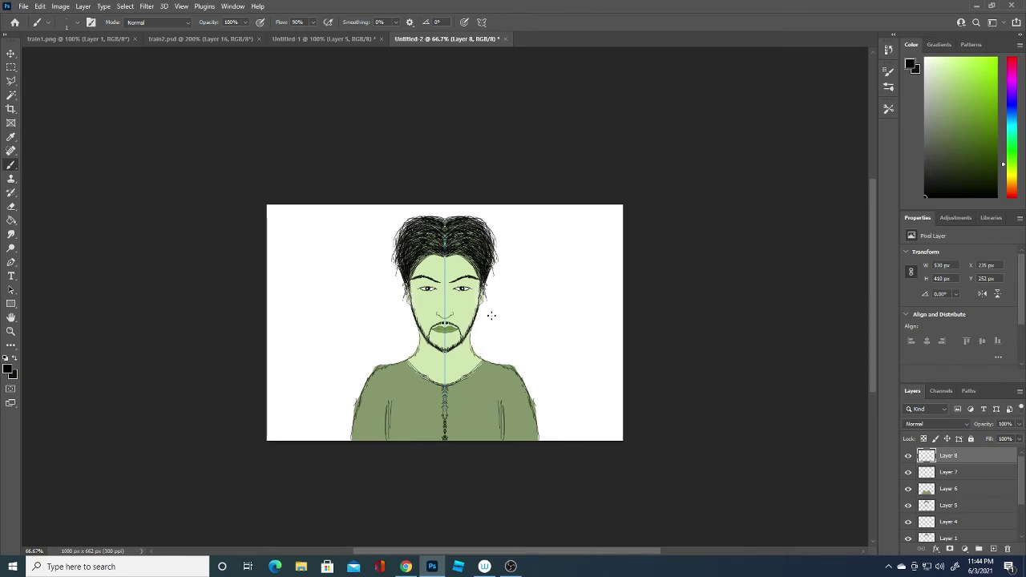
scroll(1007, 484, "down", 3)
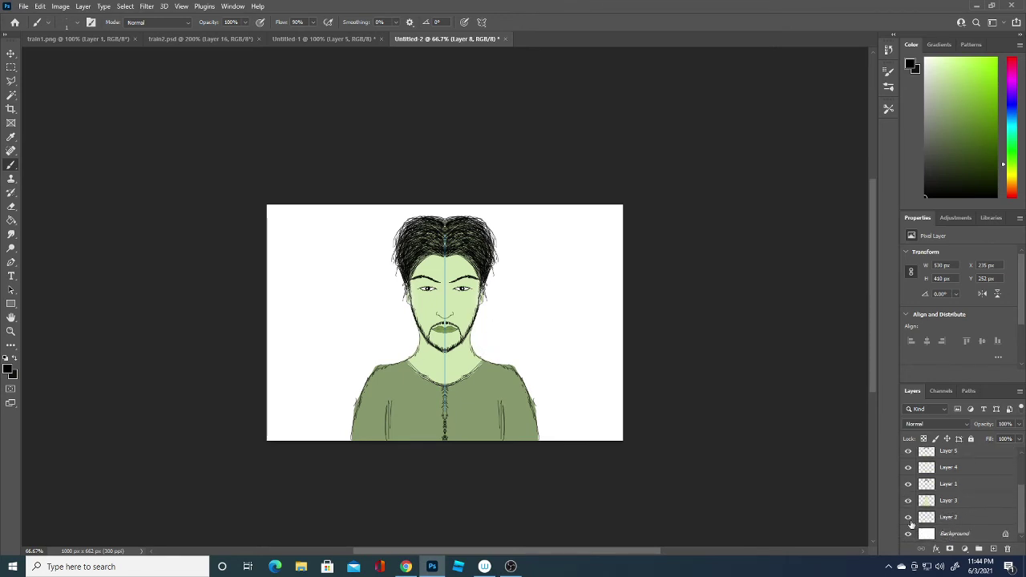
On Layer 2, draw mirrored curved swirls and curls beside the face and upper sides.
left_click(962, 521)
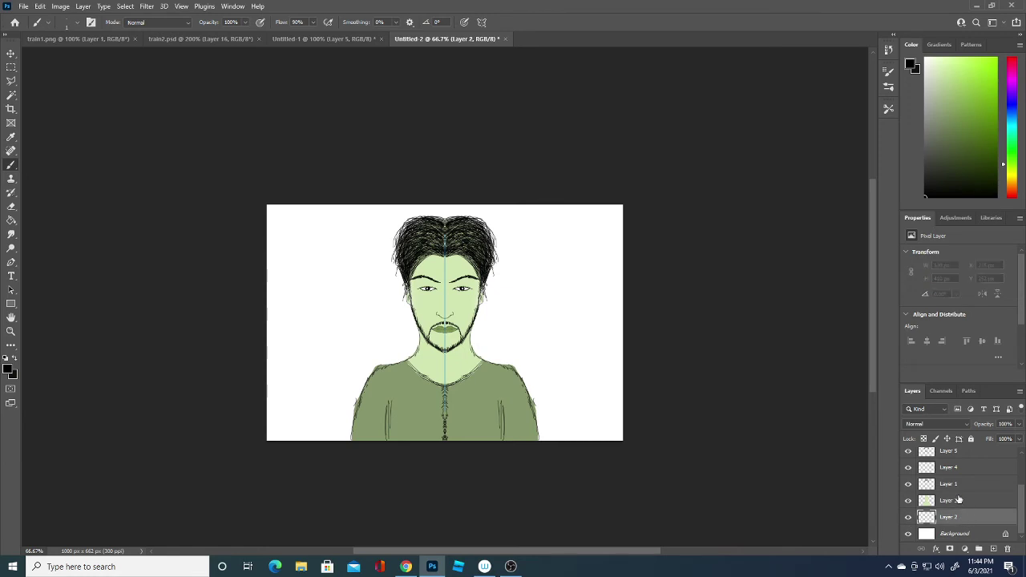
mouse_move(485, 355)
left_mouse_down()
mouse_move(489, 306)
mouse_move(511, 276)
mouse_move(517, 286)
left_mouse_up()
mouse_move(504, 324)
left_mouse_down()
mouse_move(542, 346)
mouse_move(526, 350)
mouse_move(550, 377)
left_mouse_up()
mouse_move(524, 321)
left_mouse_down()
mouse_move(564, 309)
mouse_move(530, 308)
mouse_move(556, 293)
mouse_move(565, 313)
mouse_move(549, 339)
mouse_move(542, 329)
left_mouse_up()
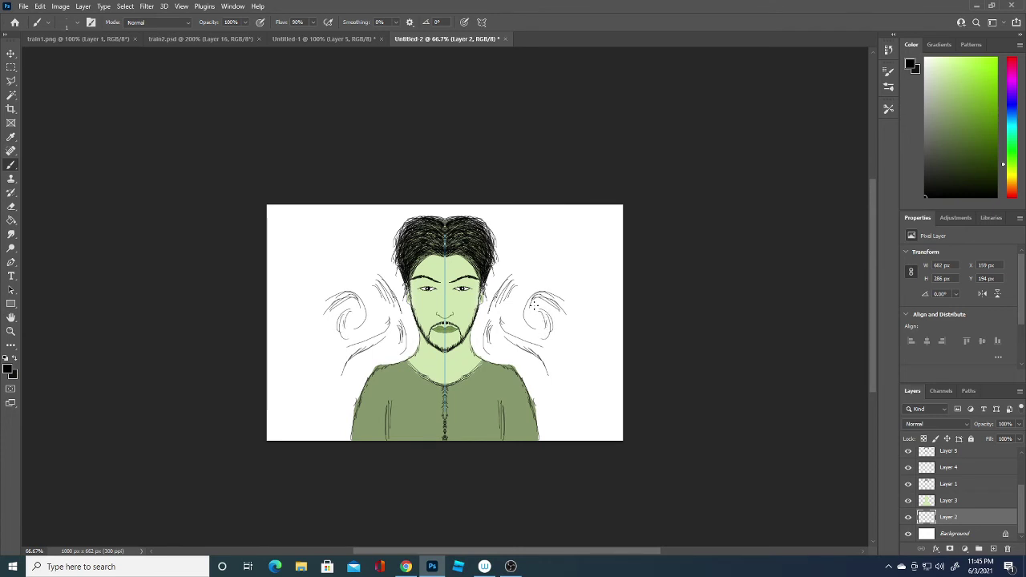
left_click_drag(360, 324, 357, 314)
left_click_drag(534, 321, 510, 247)
left_click_drag(548, 280, 589, 250)
Add vertical wind strokes at the lower sides and curved strokes above the hair.
left_click_drag(300, 421, 315, 351)
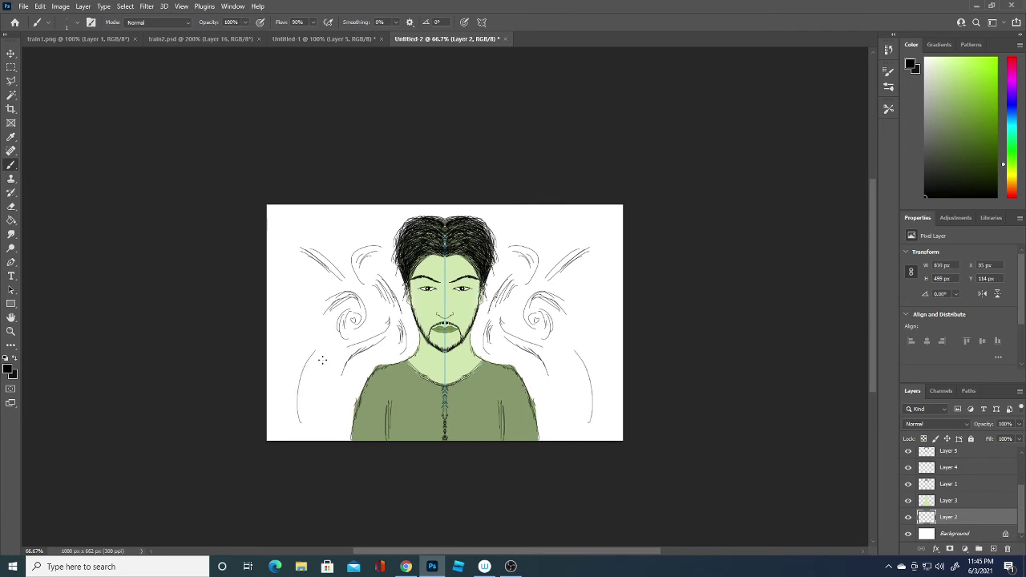
mouse_move(308, 403)
left_mouse_down()
mouse_move(317, 356)
mouse_move(315, 386)
left_mouse_up()
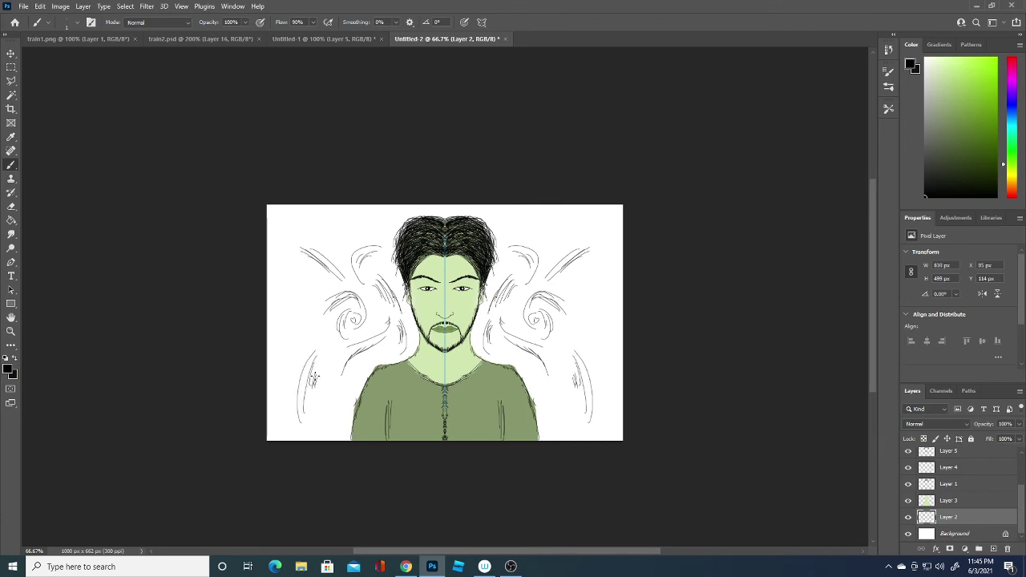
mouse_move(563, 376)
left_mouse_down()
mouse_move(556, 434)
mouse_move(550, 418)
left_mouse_up()
left_click_drag(531, 351, 521, 369)
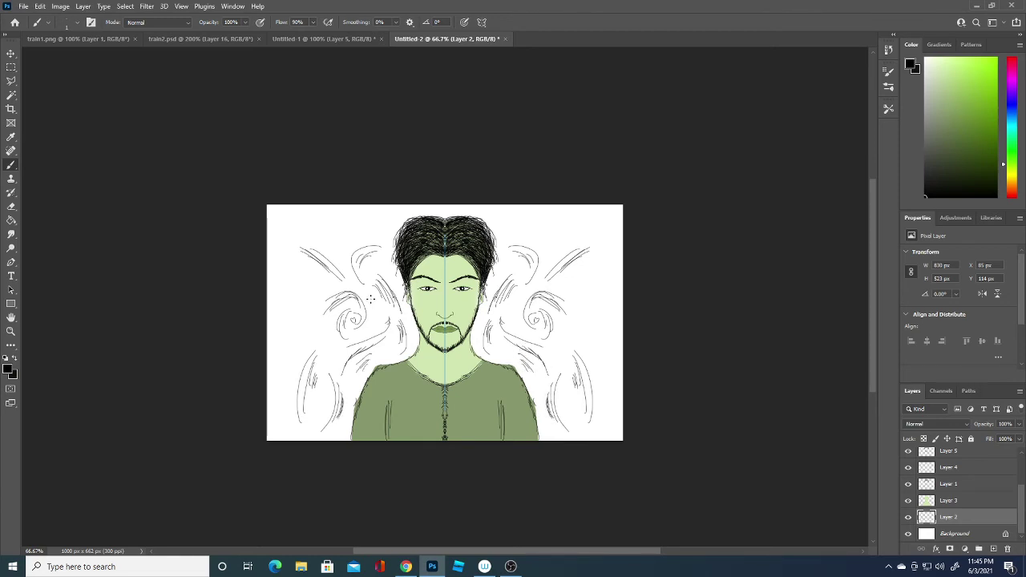
left_click_drag(371, 298, 377, 319)
mouse_move(513, 231)
left_mouse_down()
mouse_move(550, 210)
mouse_move(520, 242)
left_mouse_up()
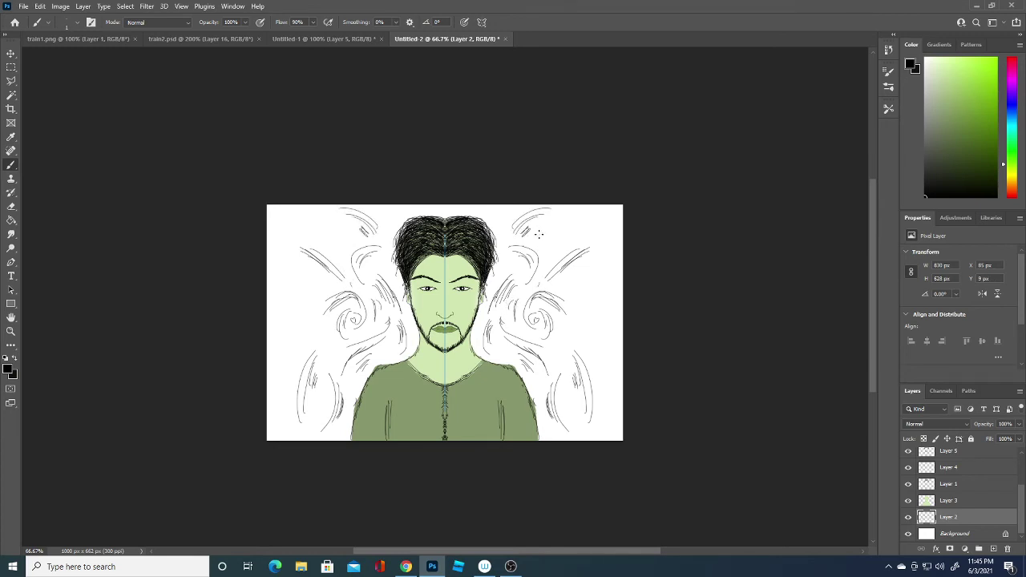
mouse_move(588, 209)
left_mouse_down()
mouse_move(556, 240)
mouse_move(567, 233)
left_mouse_up()
mouse_move(560, 282)
left_mouse_down()
mouse_move(598, 317)
mouse_move(567, 290)
left_mouse_up()
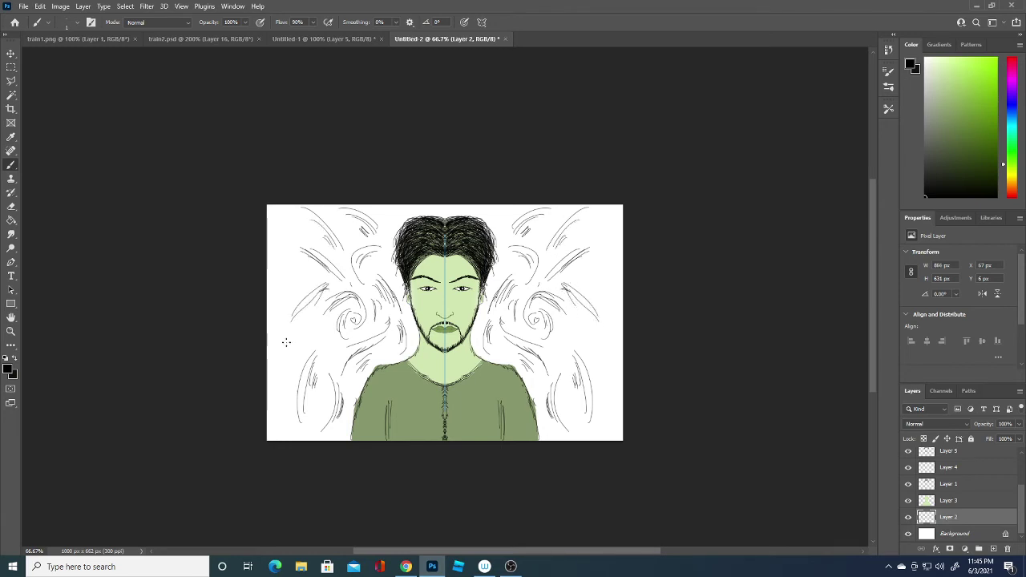
Fill the side edges, corners and top edge with extra strokes and small wind marks.
mouse_move(295, 342)
left_mouse_down()
mouse_move(291, 279)
mouse_move(275, 329)
mouse_move(282, 437)
left_mouse_up()
left_click_drag(319, 396, 320, 425)
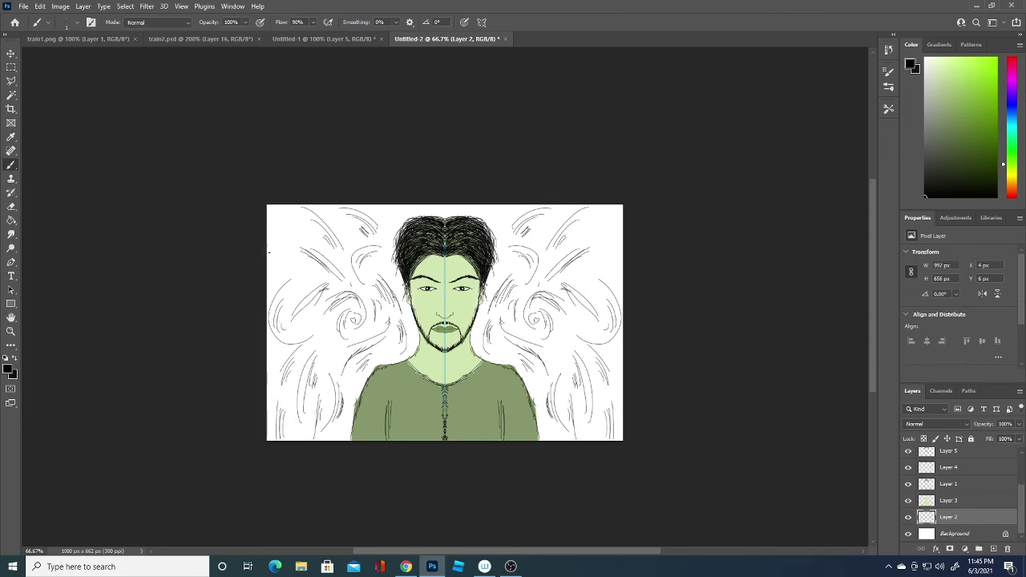
left_click_drag(269, 250, 299, 270)
left_click_drag(287, 219, 300, 236)
left_click_drag(573, 323, 559, 344)
left_click_drag(502, 219, 515, 205)
left_click_drag(410, 214, 431, 206)
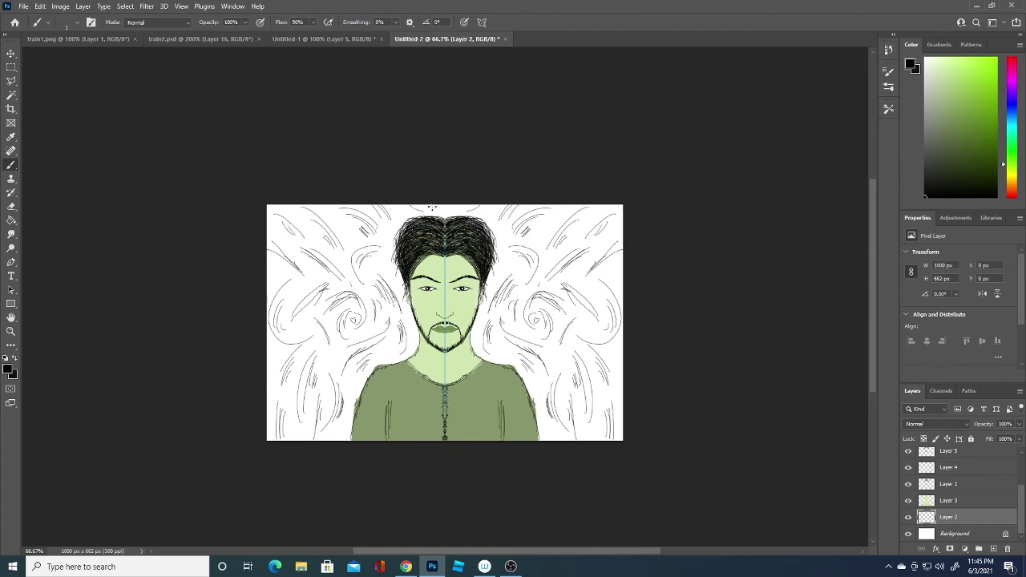
left_click_drag(558, 349, 557, 358)
left_click_drag(561, 253, 554, 261)
left_click_drag(545, 223, 541, 227)
left_click_drag(337, 431, 336, 433)
left_click_drag(305, 214, 303, 220)
Add a new layer above the Background and fill it with dark olive green sampled from the canvas.
left_click(978, 534)
left_click(994, 549)
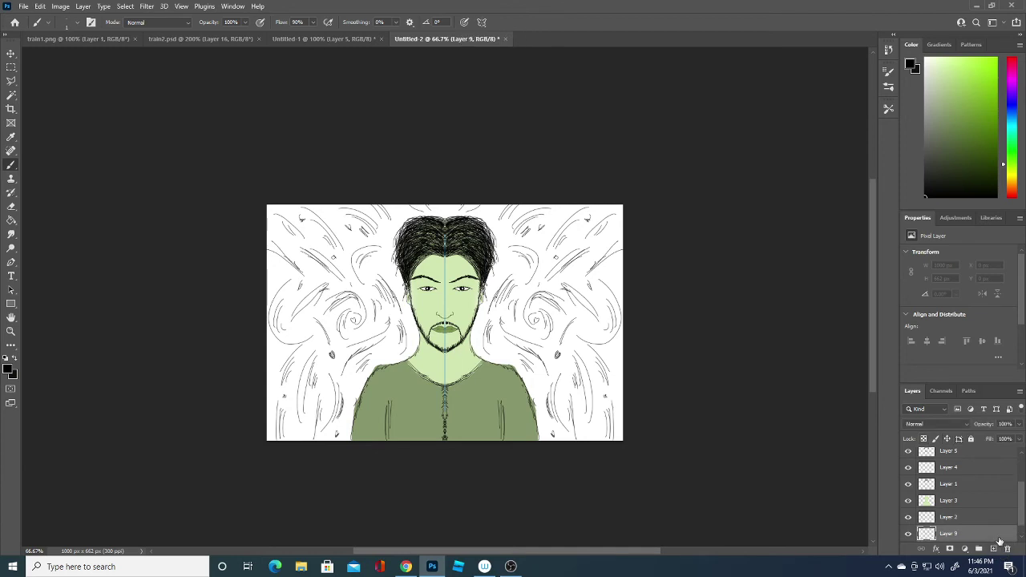
left_click(8, 370)
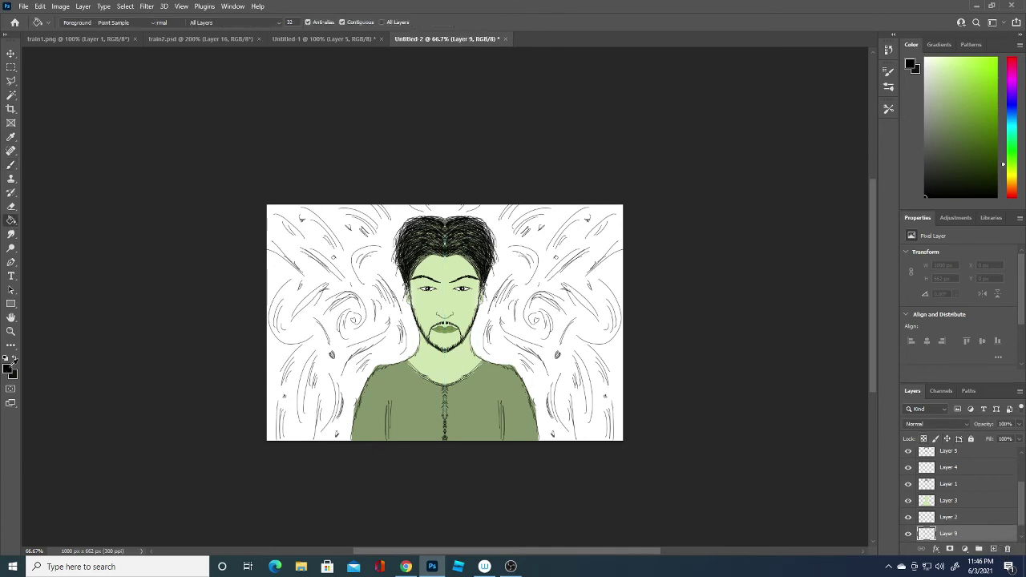
left_click(346, 339)
left_click(373, 389)
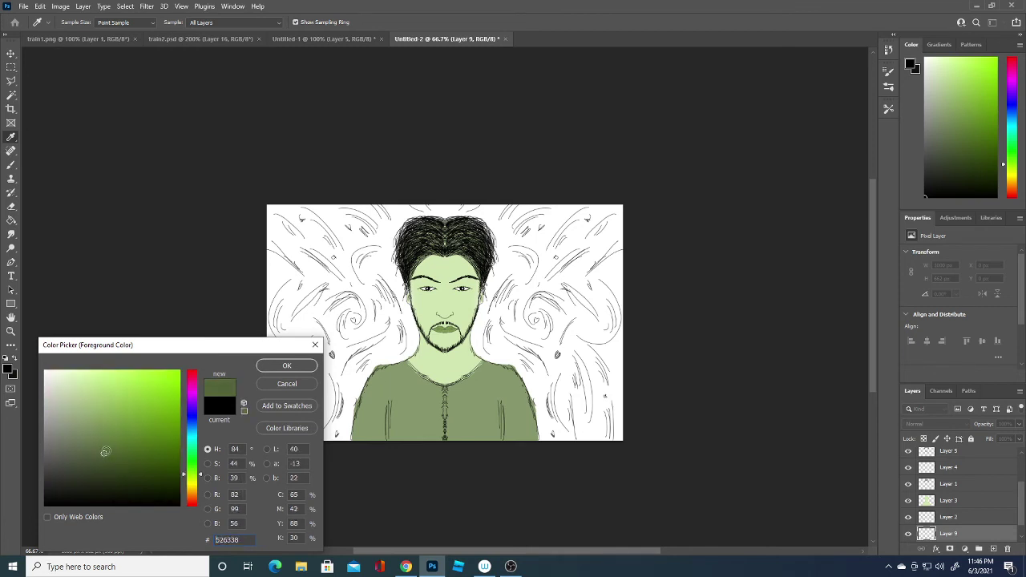
left_click(279, 371)
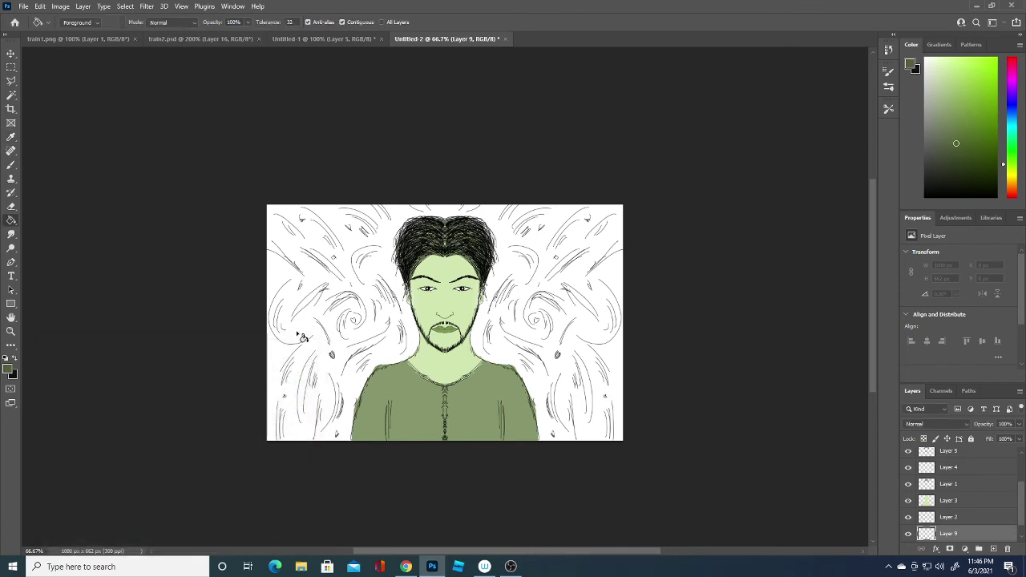
left_click(275, 418)
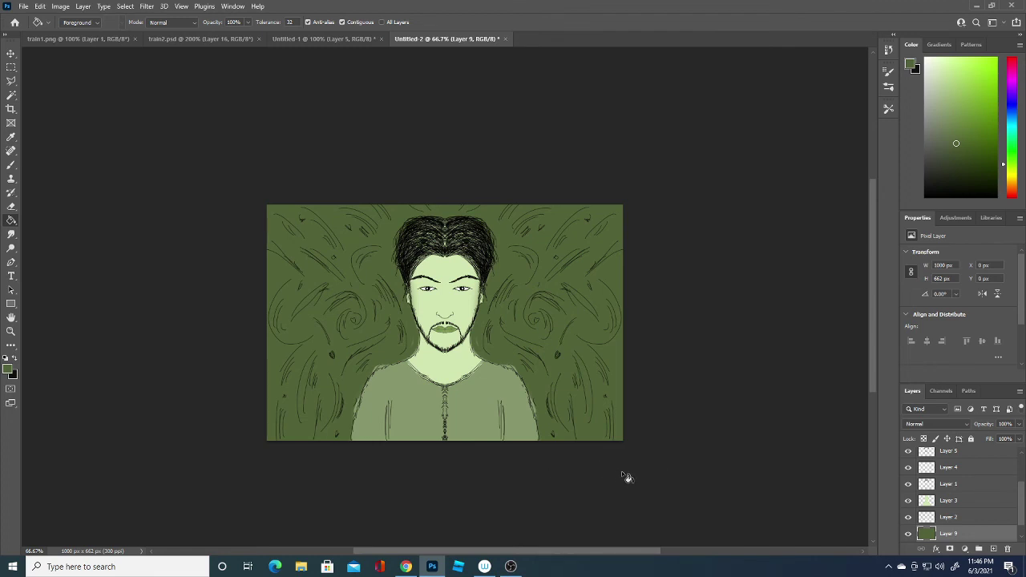
Set the foreground to the shirt's lighter green and add empty Layer 10 above Layer 8.
left_click(9, 370)
left_click(426, 389)
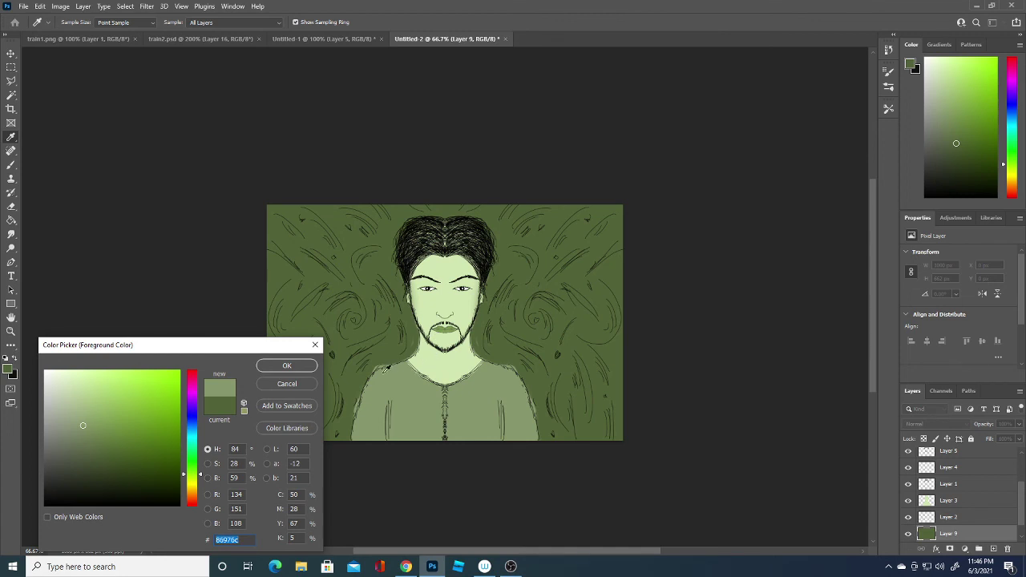
left_click(301, 365)
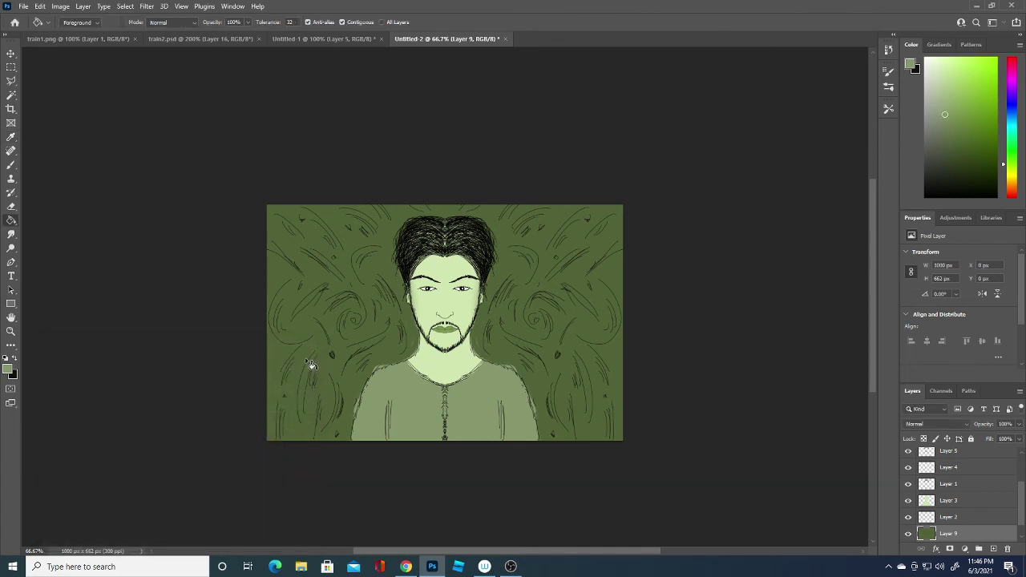
left_click(983, 453)
scroll(985, 455, "up", 2)
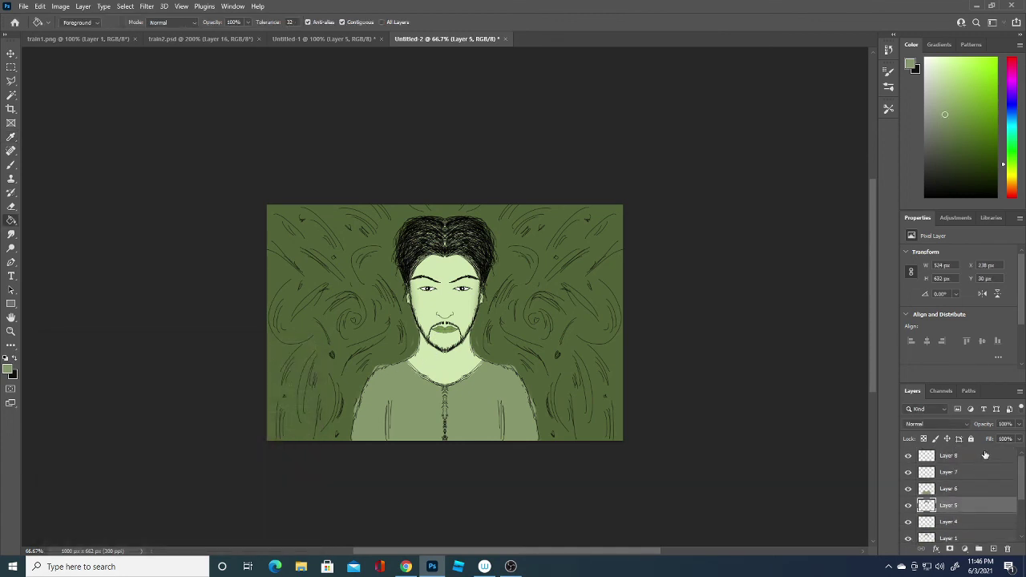
left_click(985, 455)
left_click(994, 550)
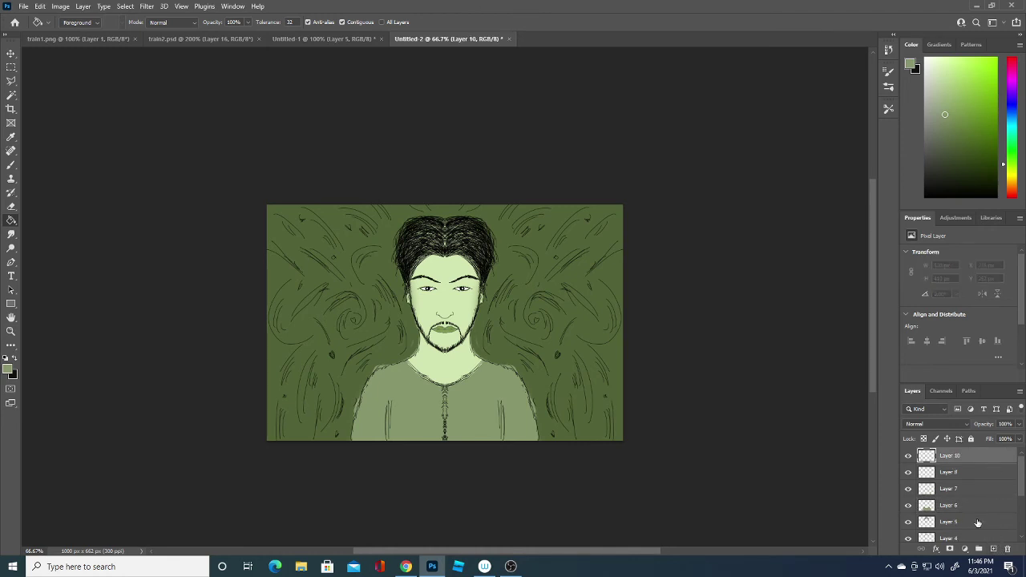
left_click(12, 164)
Paint mirrored light green strokes across the left background and upper canvas on Layer 10.
left_click_drag(288, 336, 300, 361)
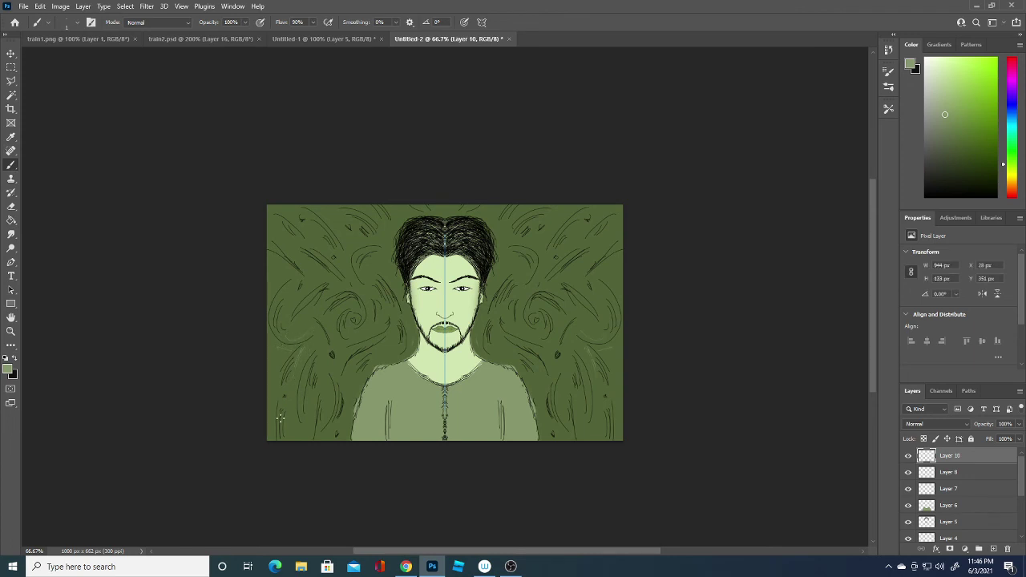
left_click_drag(282, 307, 272, 297)
left_click_drag(288, 259, 281, 242)
left_click_drag(523, 226, 584, 240)
left_click(8, 369)
Switch the foreground to white and add mirrored highlights to the background swirls beside the hair.
left_click_drag(107, 466, 29, 365)
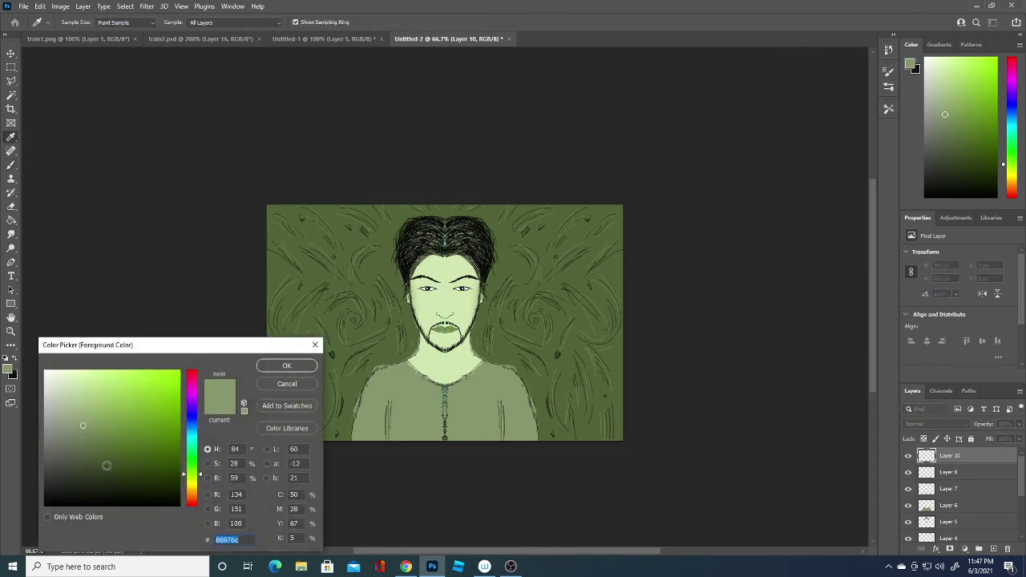
left_click(277, 365)
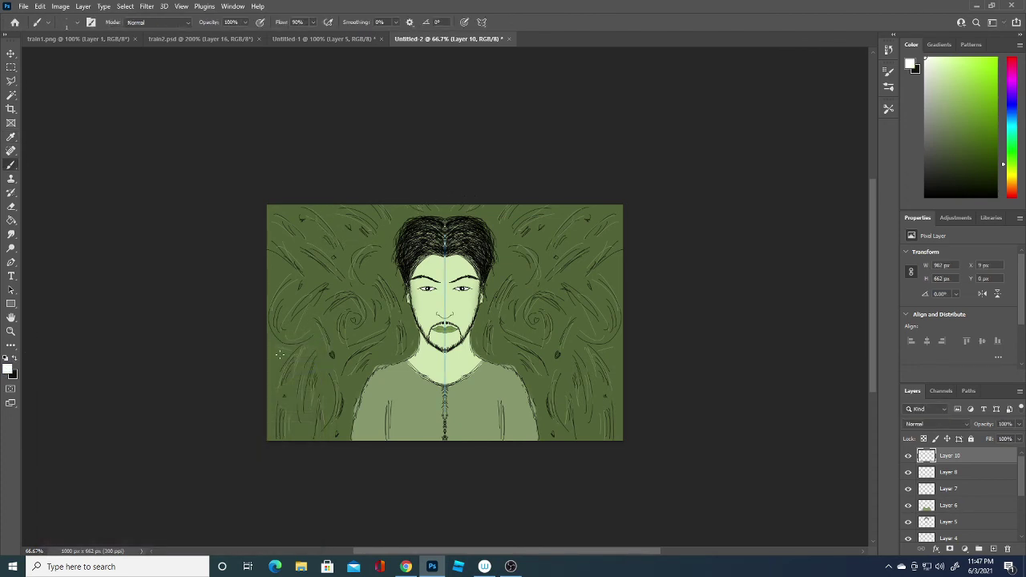
mouse_move(279, 355)
left_mouse_down()
mouse_move(295, 347)
mouse_move(329, 361)
left_mouse_up()
left_click_drag(368, 259, 364, 282)
left_click_drag(334, 227, 344, 241)
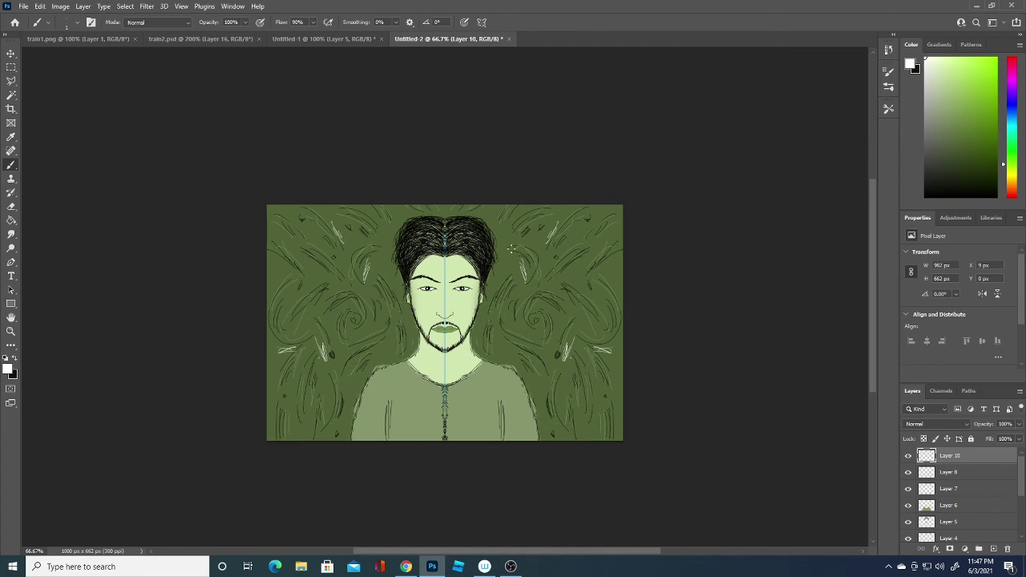
left_click_drag(529, 313, 532, 319)
left_click_drag(520, 356, 537, 367)
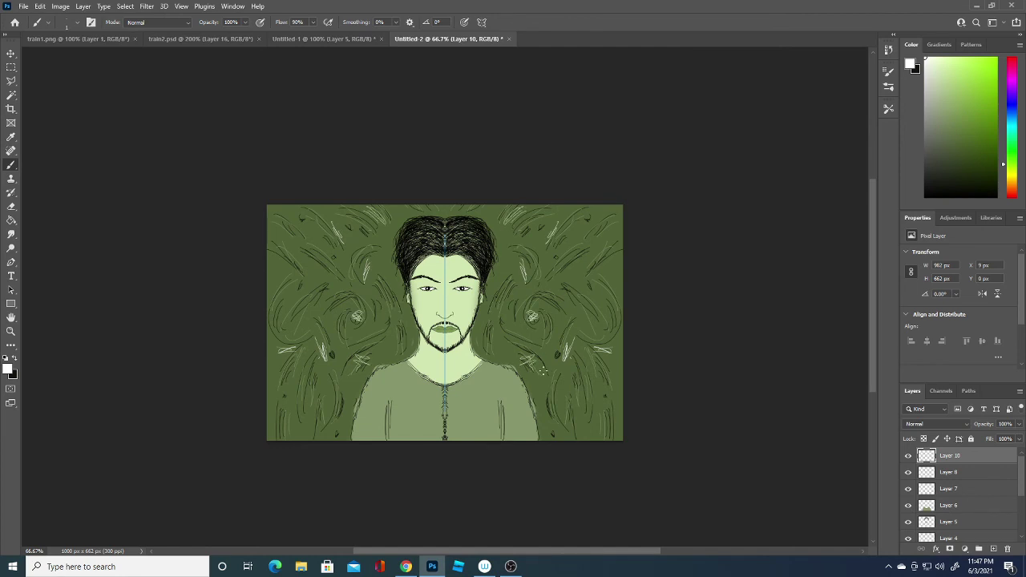
Add more white highlights on the lower, left, right, bottom-right and top-edge swirls.
left_click_drag(332, 411, 330, 430)
mouse_move(581, 244)
left_mouse_down()
mouse_move(590, 249)
mouse_move(557, 257)
left_mouse_up()
left_click_drag(585, 221, 595, 215)
left_click_drag(287, 276, 311, 297)
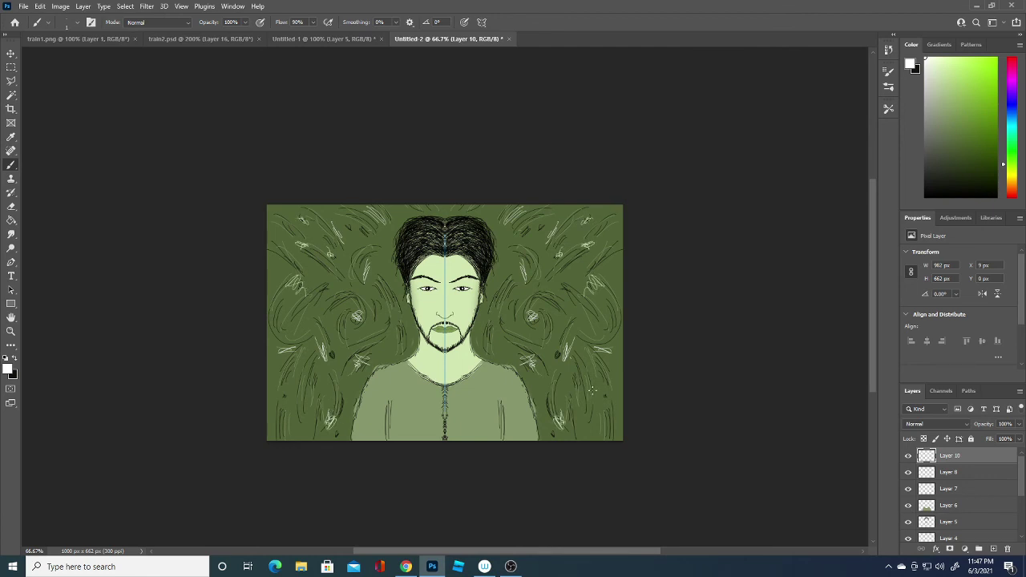
left_click_drag(604, 390, 612, 402)
left_click_drag(585, 437, 600, 427)
left_click_drag(486, 215, 528, 205)
Add light highlights on the shoulders, neck, shirt centre line and hair, then shrink the brush.
left_click_drag(371, 387, 384, 374)
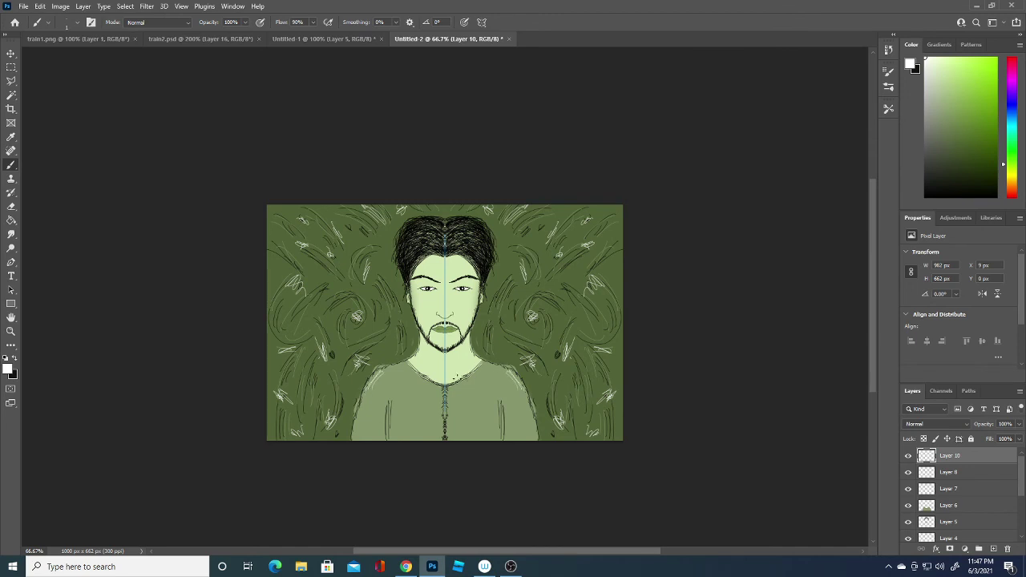
left_click_drag(457, 376, 472, 379)
mouse_move(387, 415)
left_mouse_down()
mouse_move(393, 430)
mouse_move(360, 437)
left_mouse_up()
left_click_drag(437, 403, 443, 439)
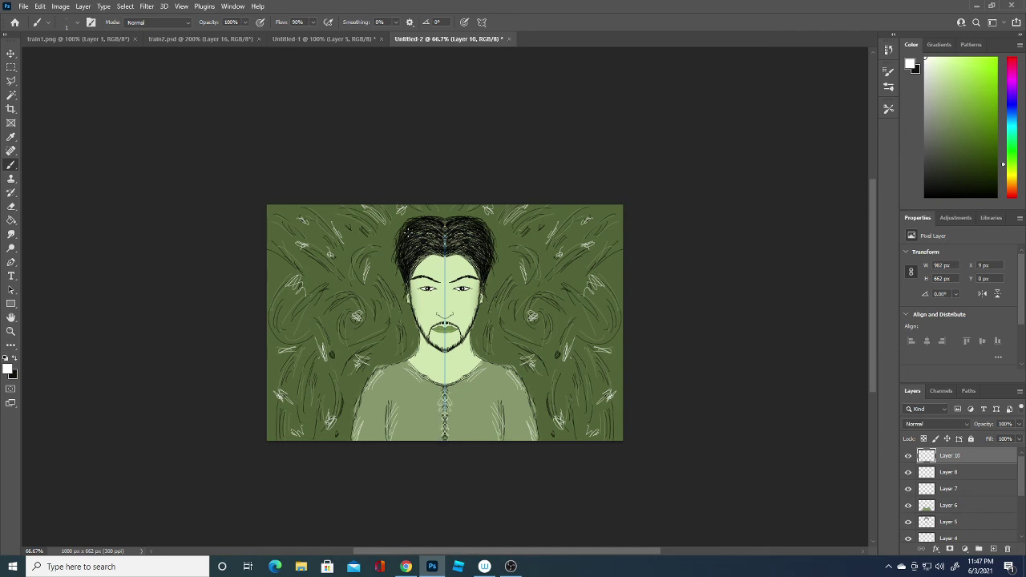
mouse_move(405, 232)
left_mouse_down()
mouse_move(401, 248)
mouse_move(410, 230)
mouse_move(441, 220)
left_mouse_up()
left_click_drag(407, 275, 410, 260)
key("bracketleft")
key("bracketleft")
key("bracketleft")
Toggle Layer 10 off and back on, then sample the face's light green as foreground.
left_click(909, 456)
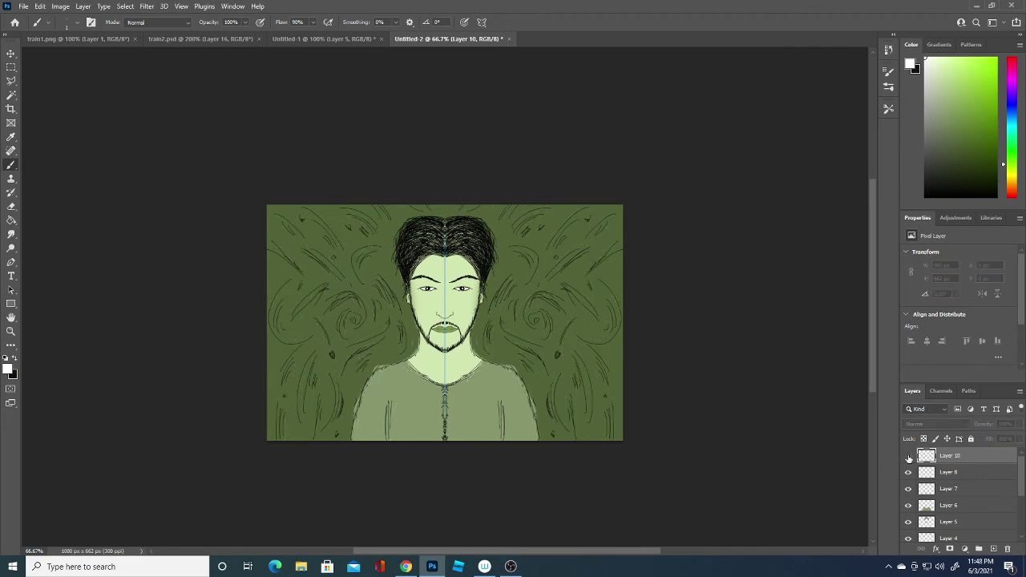
left_click(909, 456)
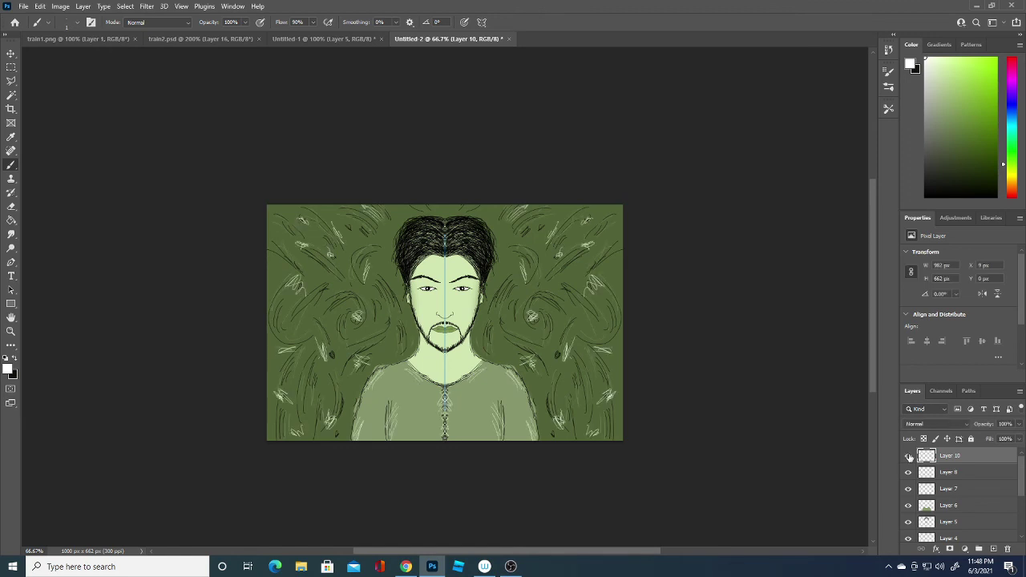
left_click(909, 456)
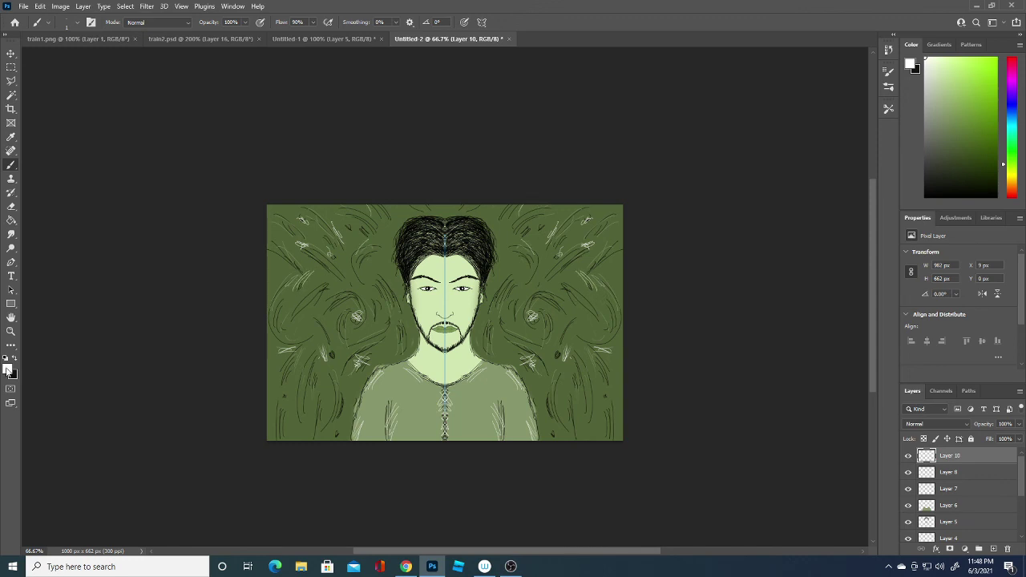
left_click(8, 371)
left_click(420, 296)
left_click(286, 366)
Paint mirrored light-green strokes down the left background and bottom edge, and add empty Layer 11.
left_click_drag(302, 228, 307, 242)
left_click_drag(303, 313, 290, 346)
left_click_drag(292, 387, 286, 412)
mouse_move(588, 403)
left_mouse_down()
mouse_move(578, 422)
mouse_move(584, 435)
left_mouse_up()
left_click_drag(595, 404, 579, 433)
left_click(993, 548)
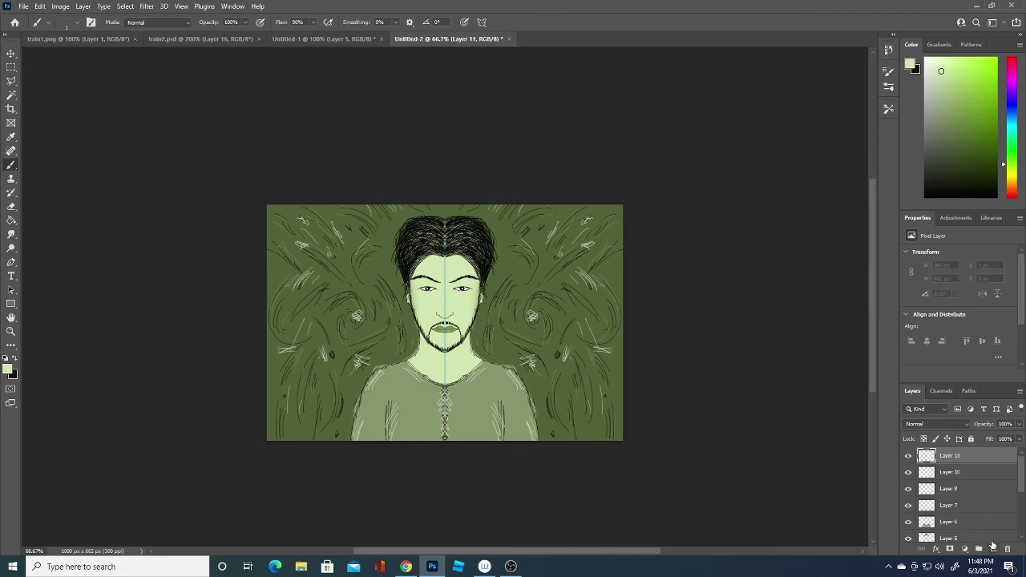
Set the foreground to black and increase the brush size in the Brush Preset picker.
left_click(8, 369)
left_click_drag(111, 467, 38, 511)
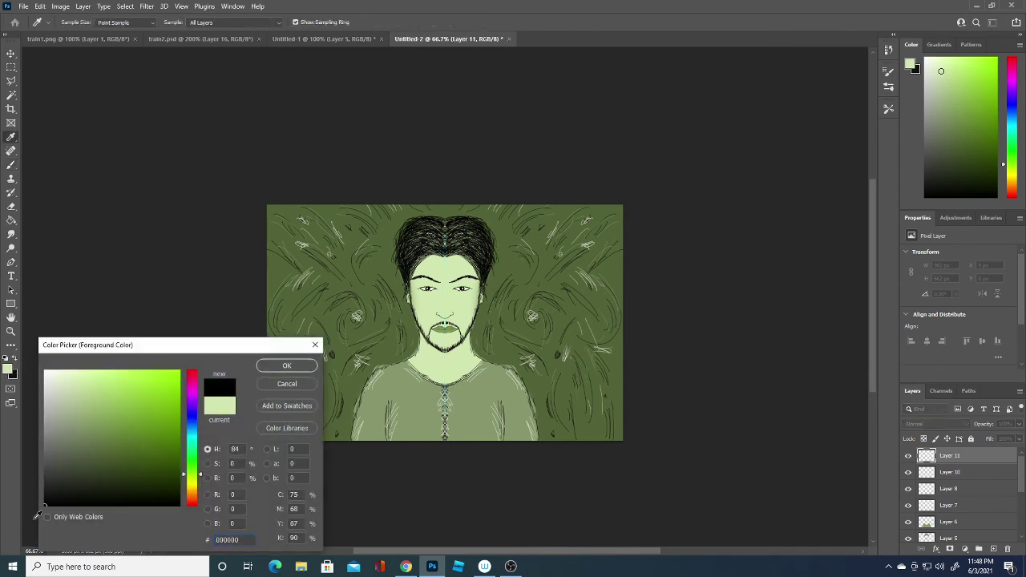
left_click(295, 367)
key("b")
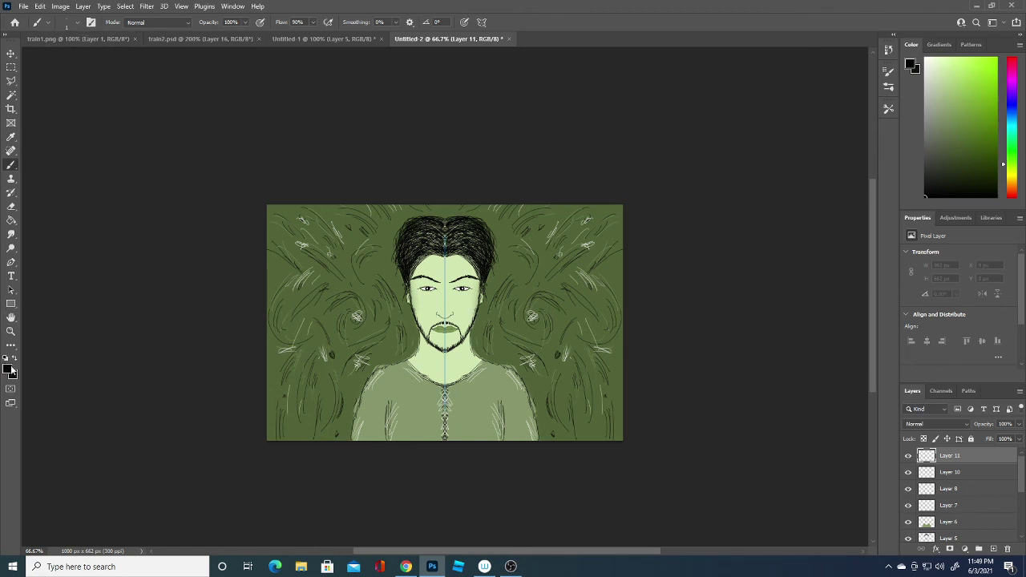
left_click(76, 22)
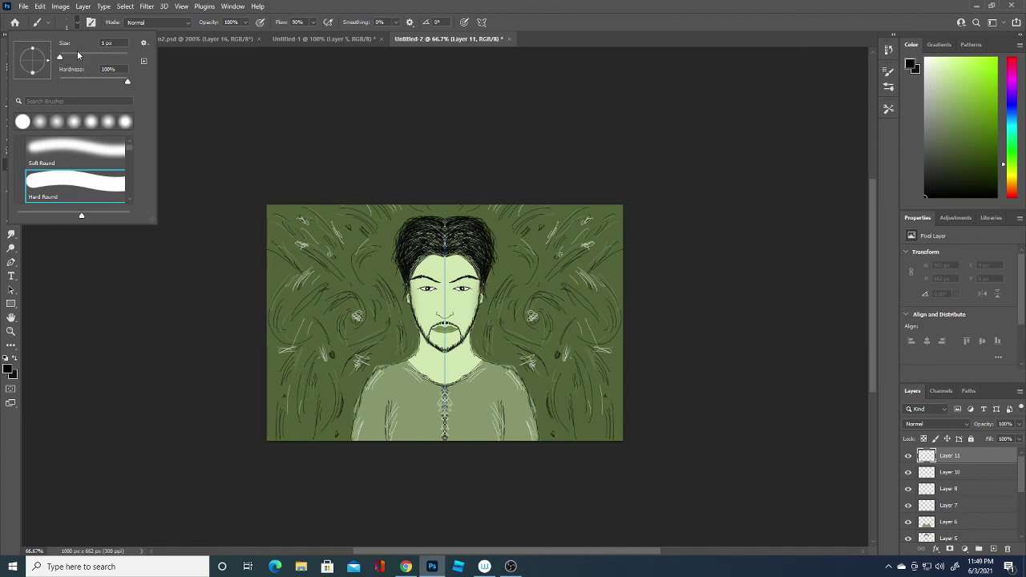
left_click_drag(58, 59, 61, 60)
Paint the mirrored black swirl hook, check it by toggling Layer 11, and marquee the left swirl.
left_click_drag(561, 399, 564, 403)
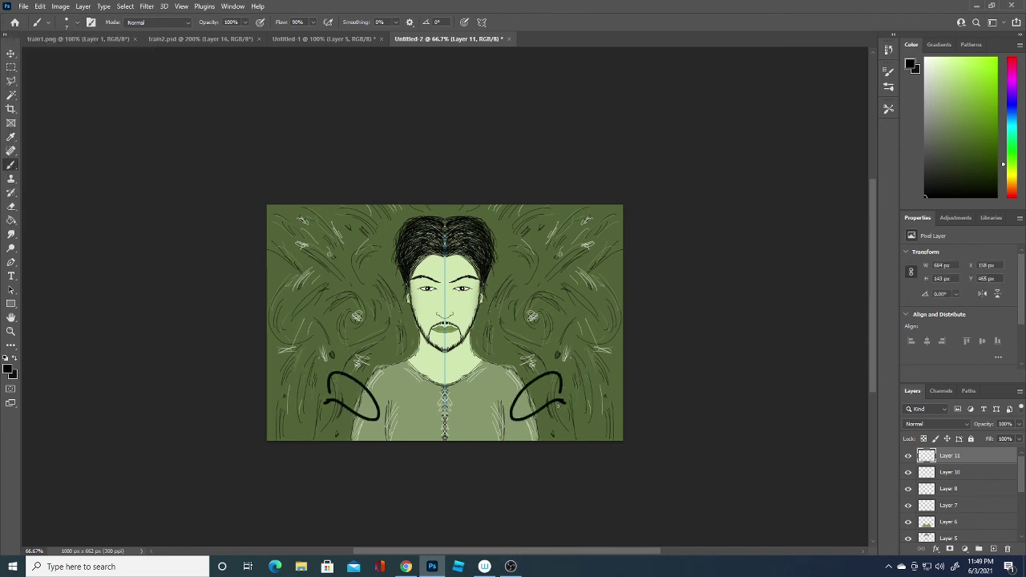
left_click_drag(559, 404, 594, 364)
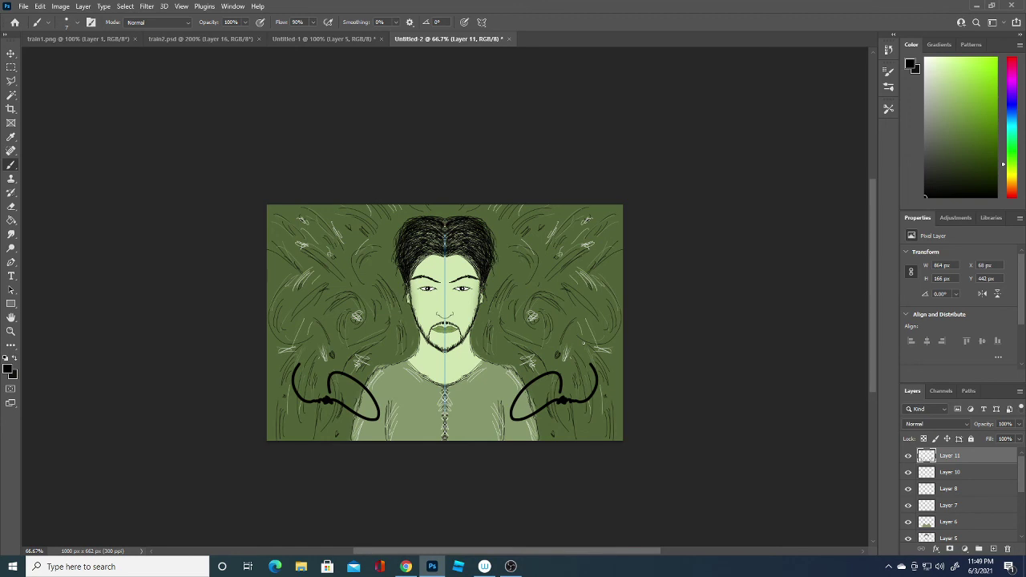
left_click(908, 455)
left_click(908, 456)
left_click(11, 67)
mouse_move(284, 356)
left_mouse_down()
mouse_move(311, 401)
mouse_move(401, 442)
left_mouse_up()
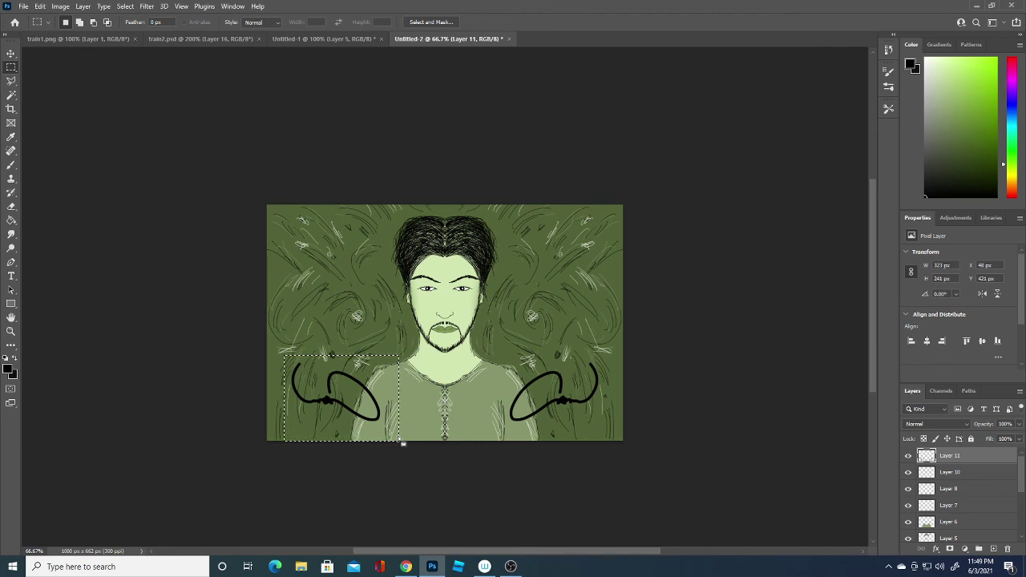
Turn brush Symmetry off, delete the selected left black swirl, and deselect.
left_click(11, 164)
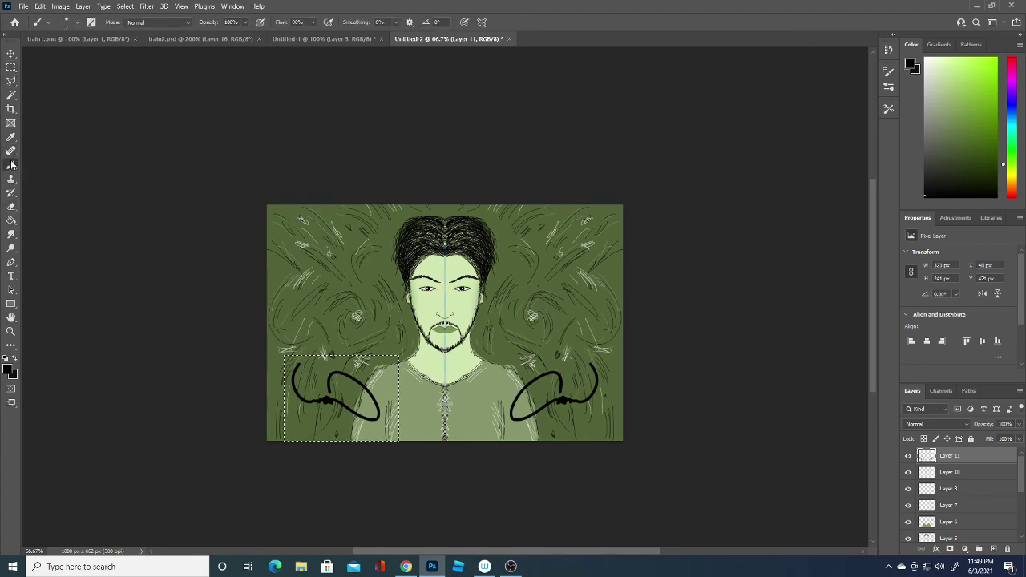
left_click(482, 21)
left_click(506, 36)
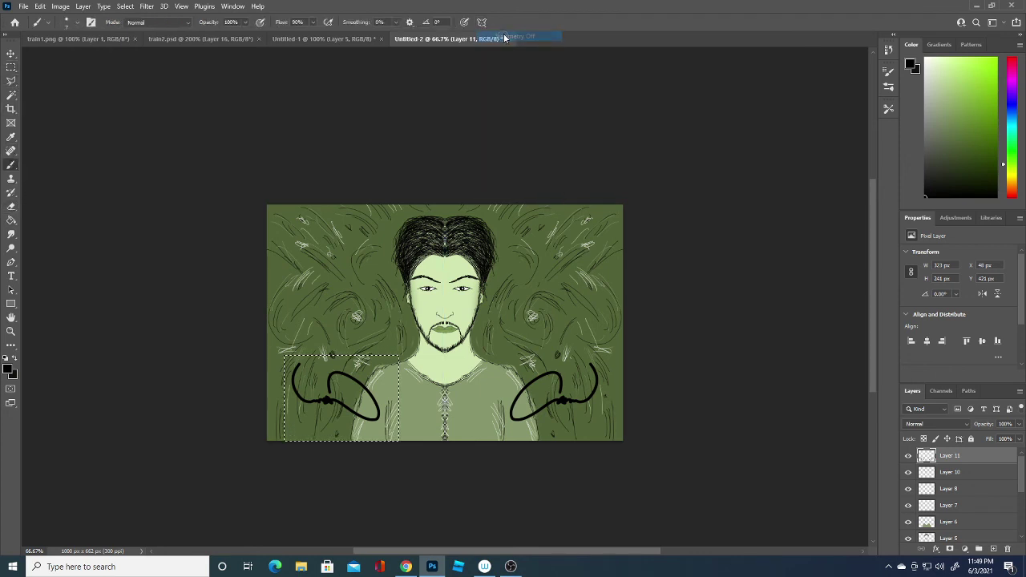
left_click(12, 69)
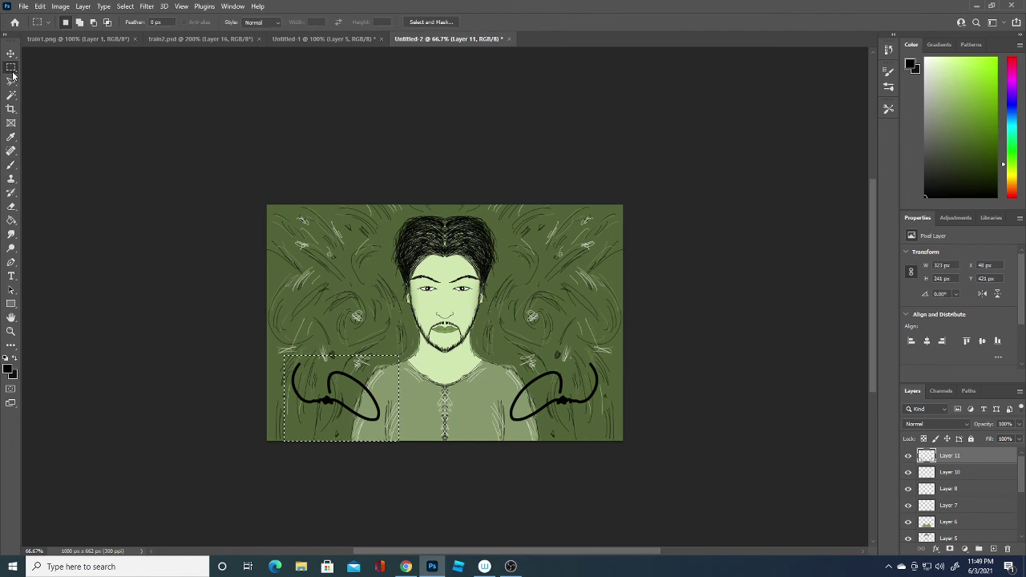
key("Delete")
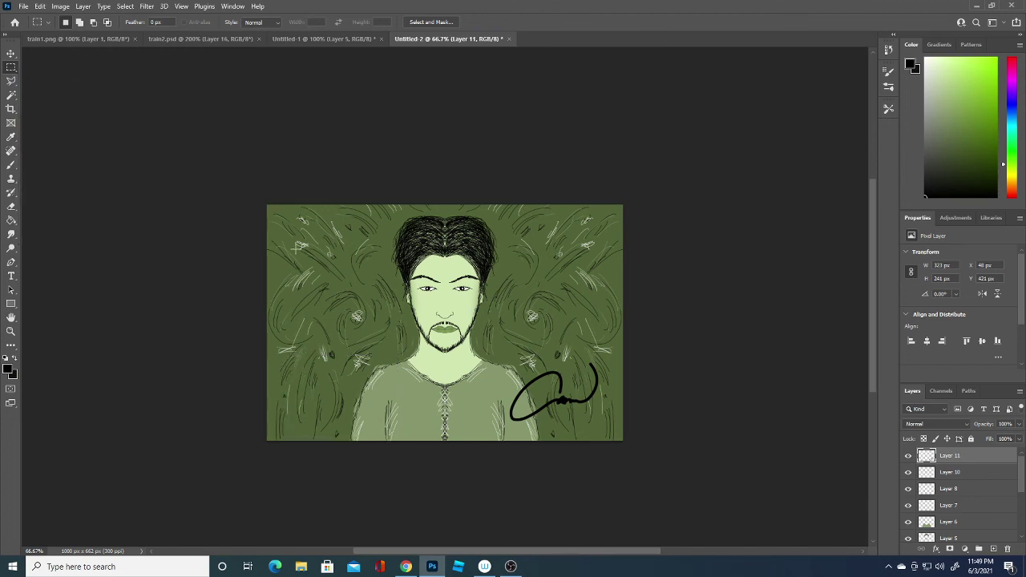
left_click(296, 249)
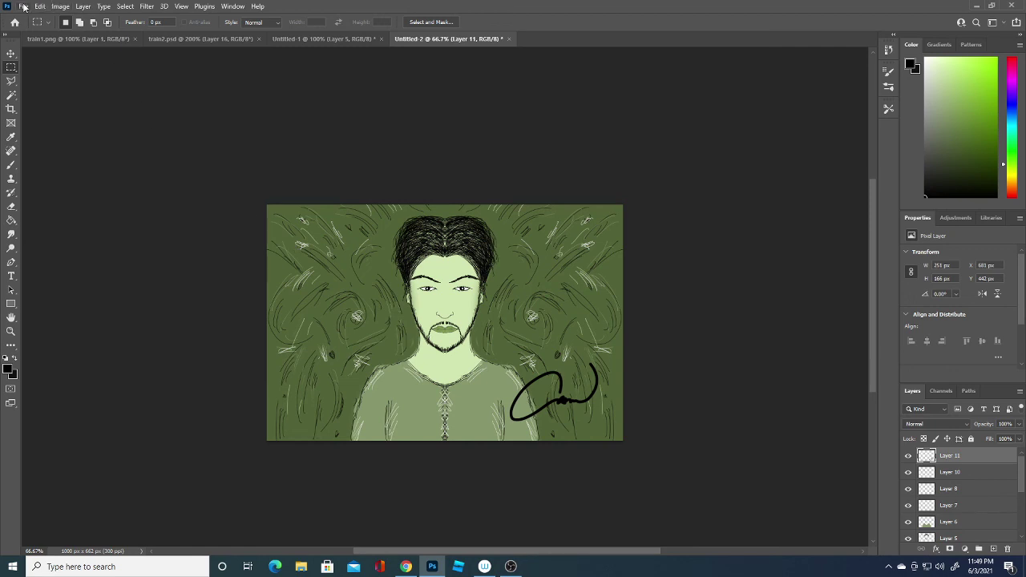